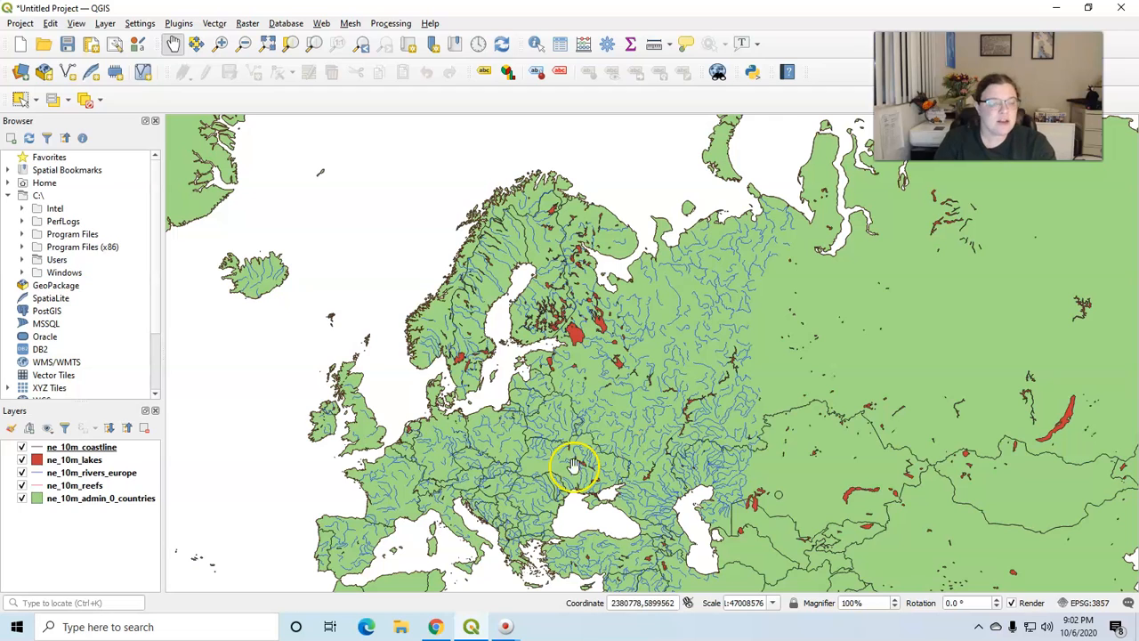
Review the columns of the ne_10m_rivers_europe attribute table, from the river names across to ne_id, and close the table.
{"action": "left_click", "coordinate": [105, 474]}
{"action": "right_click", "coordinate": [105, 474]}
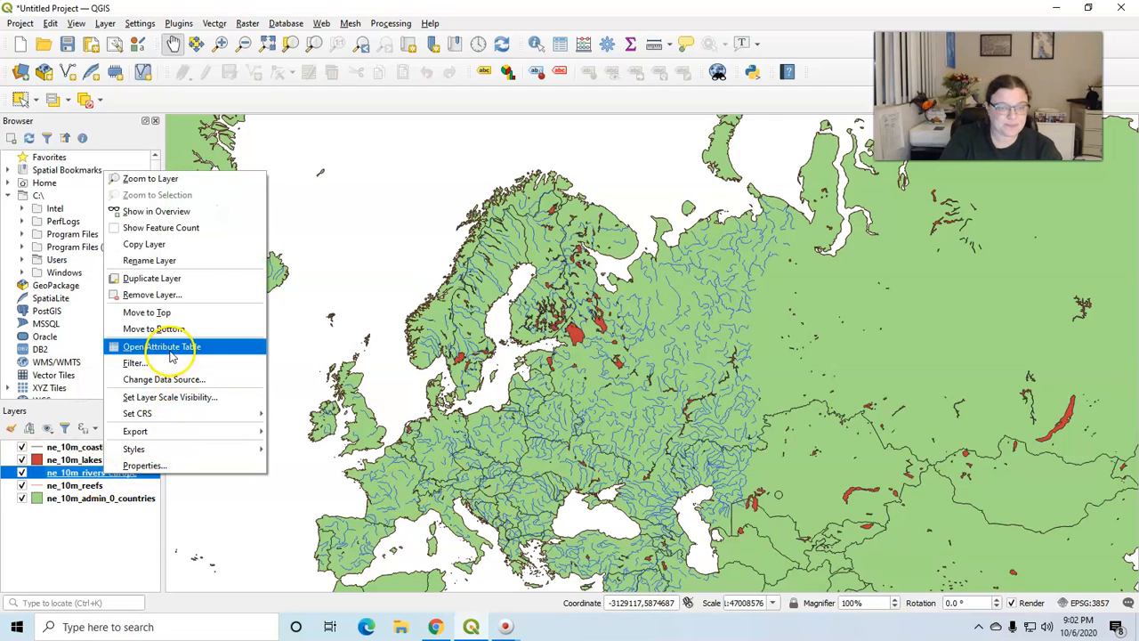
{"action": "left_click", "coordinate": [173, 346]}
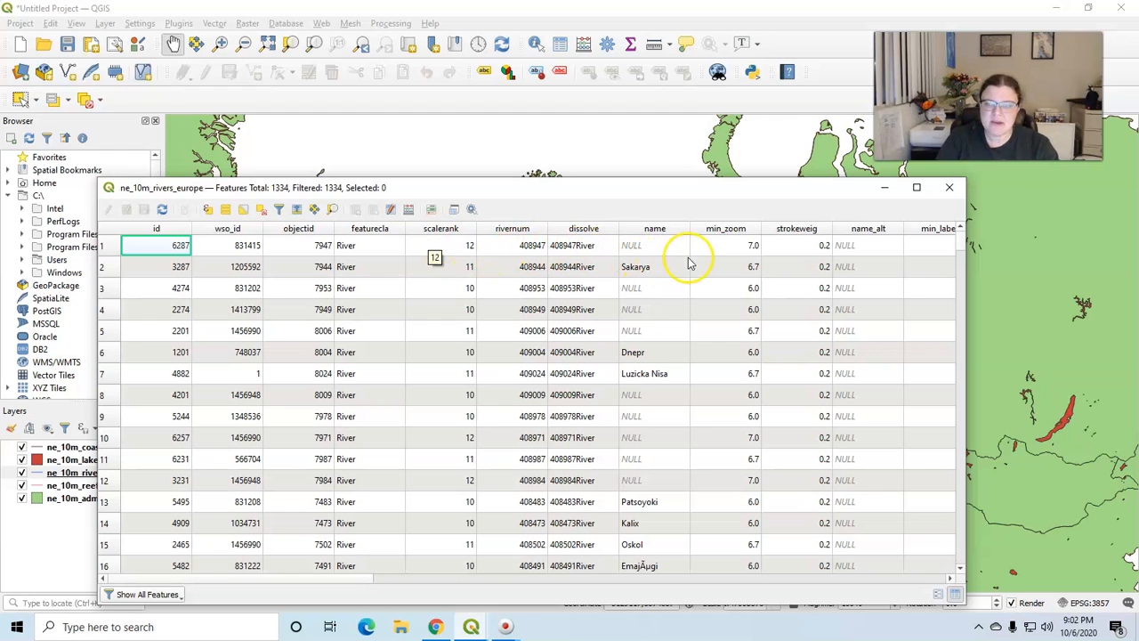
{"action": "left_click", "coordinate": [951, 579]}
{"action": "left_click", "coordinate": [951, 578]}
{"action": "left_click", "coordinate": [951, 579]}
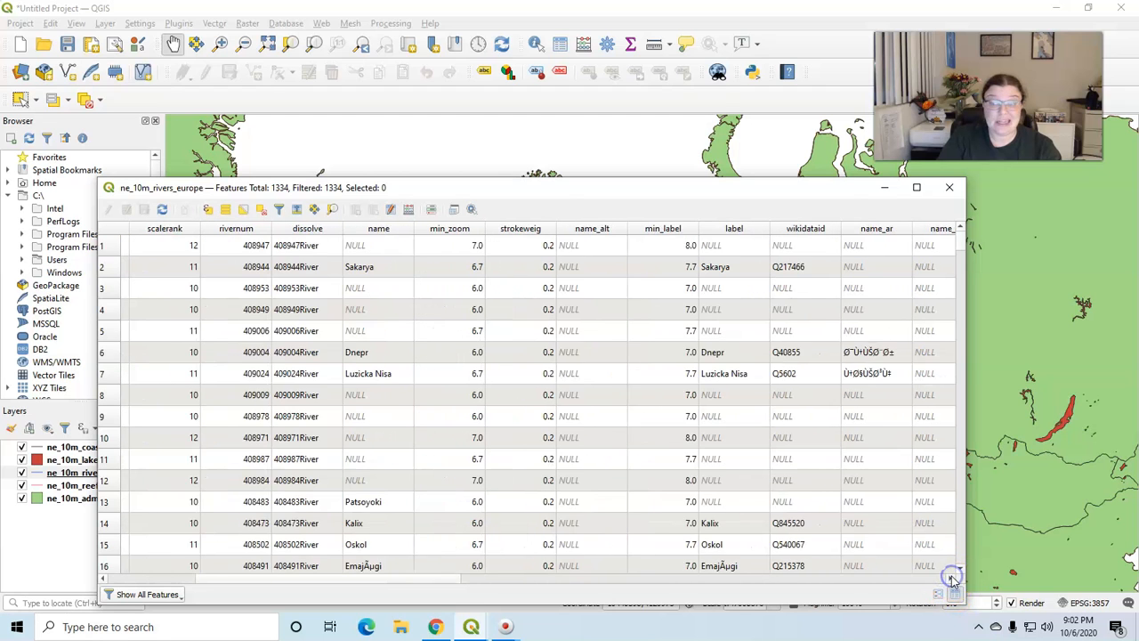
{"action": "left_click", "coordinate": [951, 579]}
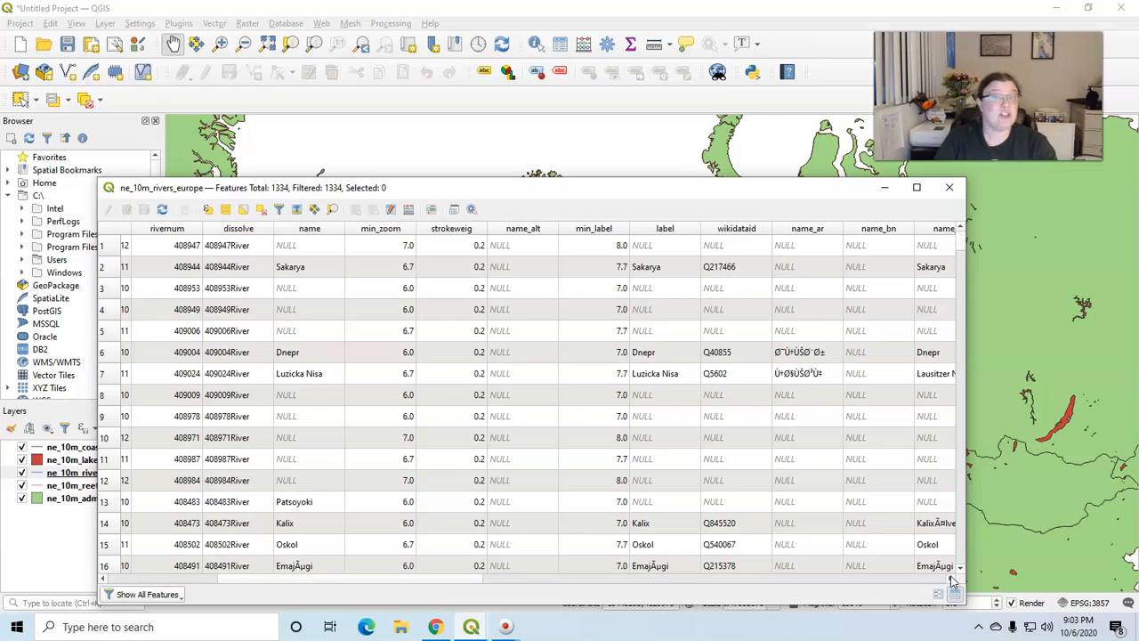
{"action": "left_click", "coordinate": [948, 580]}
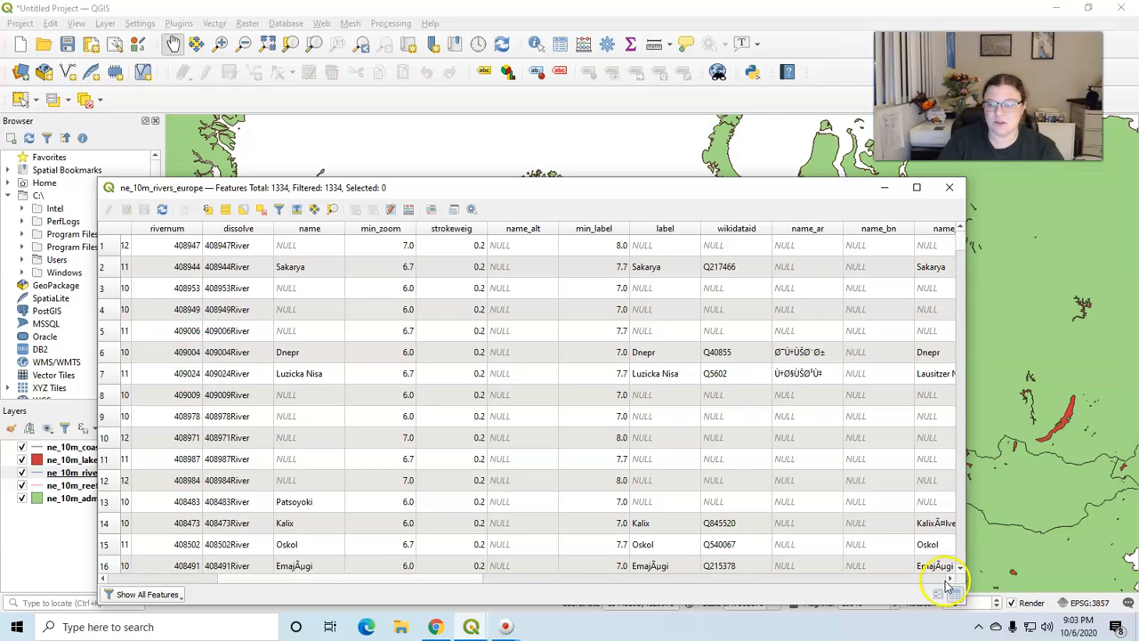
{"action": "left_click", "coordinate": [950, 580]}
{"action": "left_click_drag", "start_coordinate": [952, 580], "coordinate": [952, 580]}
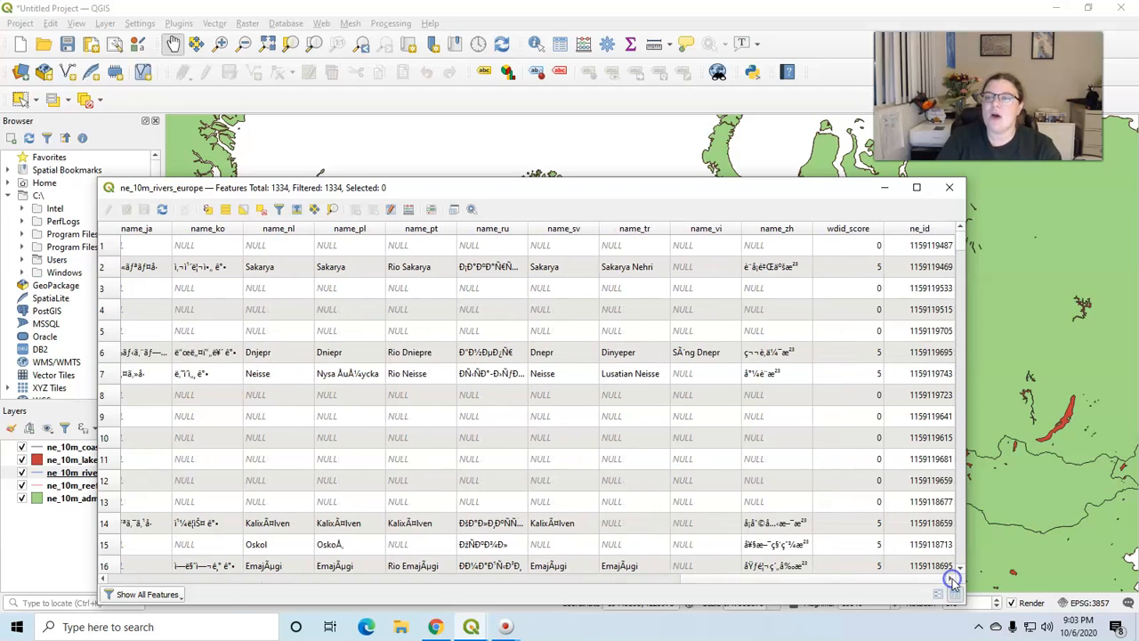
{"action": "left_click", "coordinate": [950, 187]}
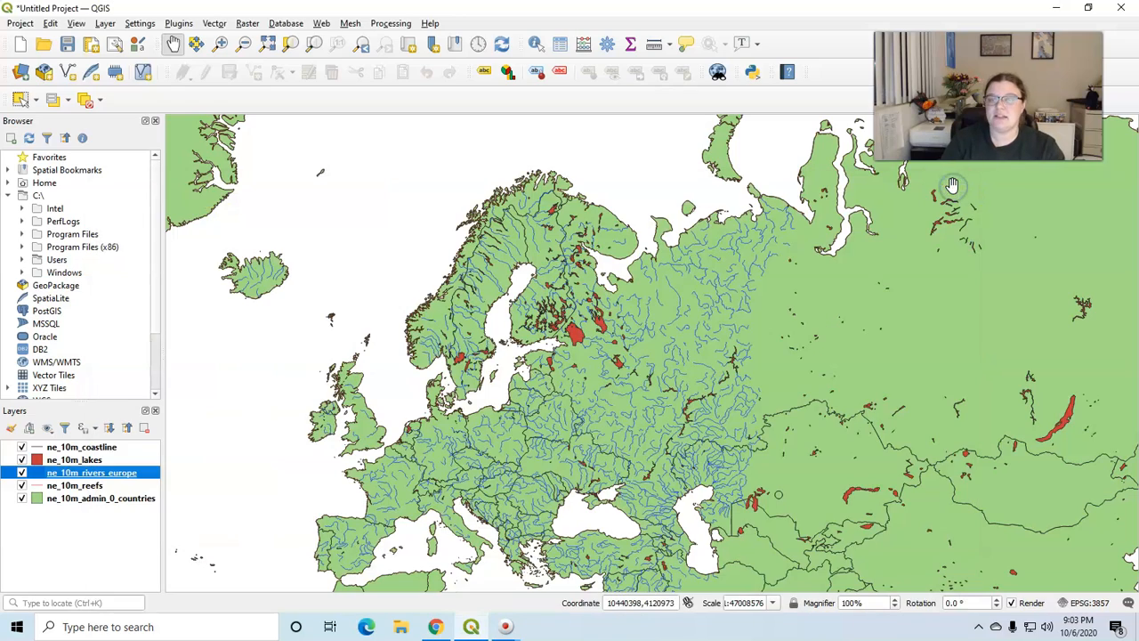
Examine how the rivers run through the countries of Scandinavia and the rest of Europe on the map.
{"action": "left_click_drag", "start_coordinate": [326, 310], "coordinate": [376, 277]}
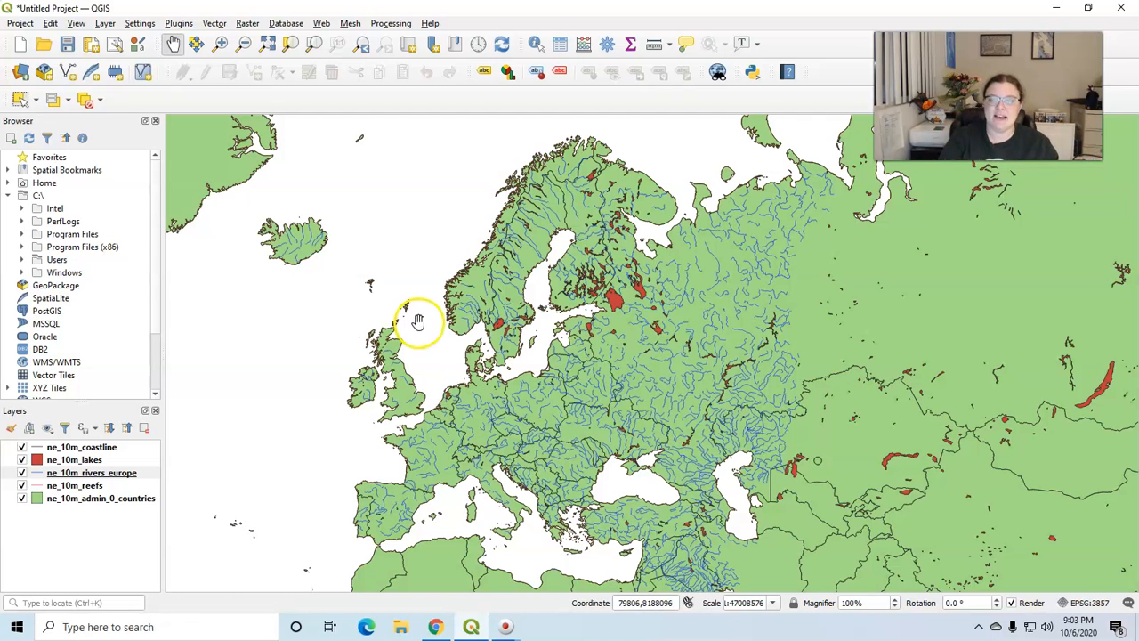
{"action": "scroll", "coordinate": [419, 318], "scroll_direction": "up", "scroll_amount": 4}
{"action": "left_click", "coordinate": [579, 223]}
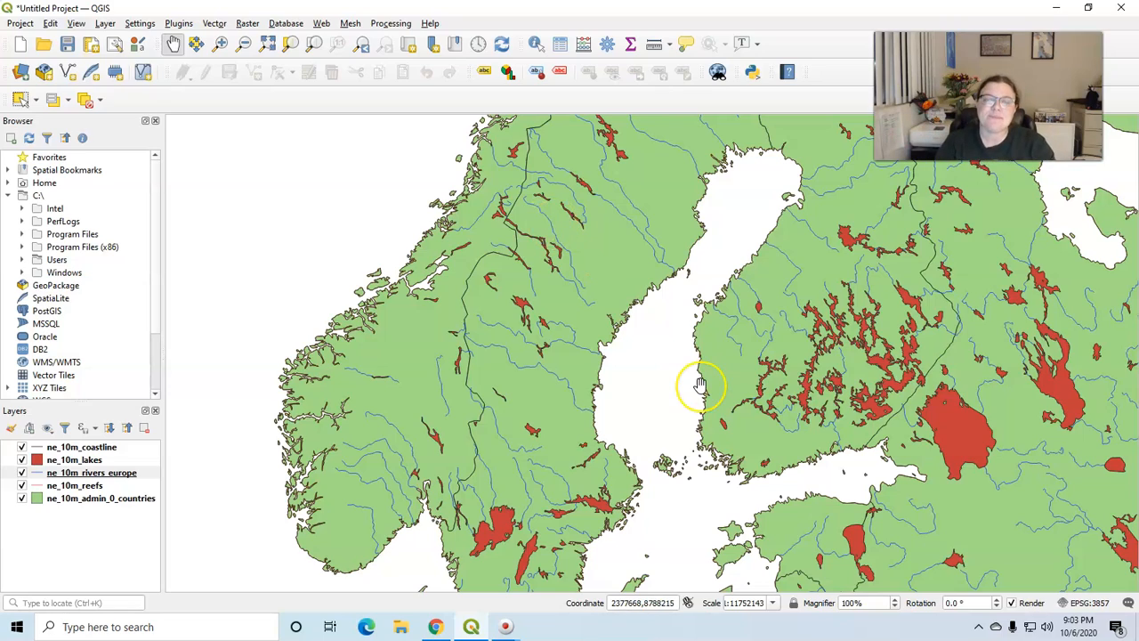
{"action": "scroll", "coordinate": [691, 387], "scroll_direction": "down", "scroll_amount": 4}
{"action": "scroll", "coordinate": [737, 388], "scroll_direction": "up", "scroll_amount": 1}
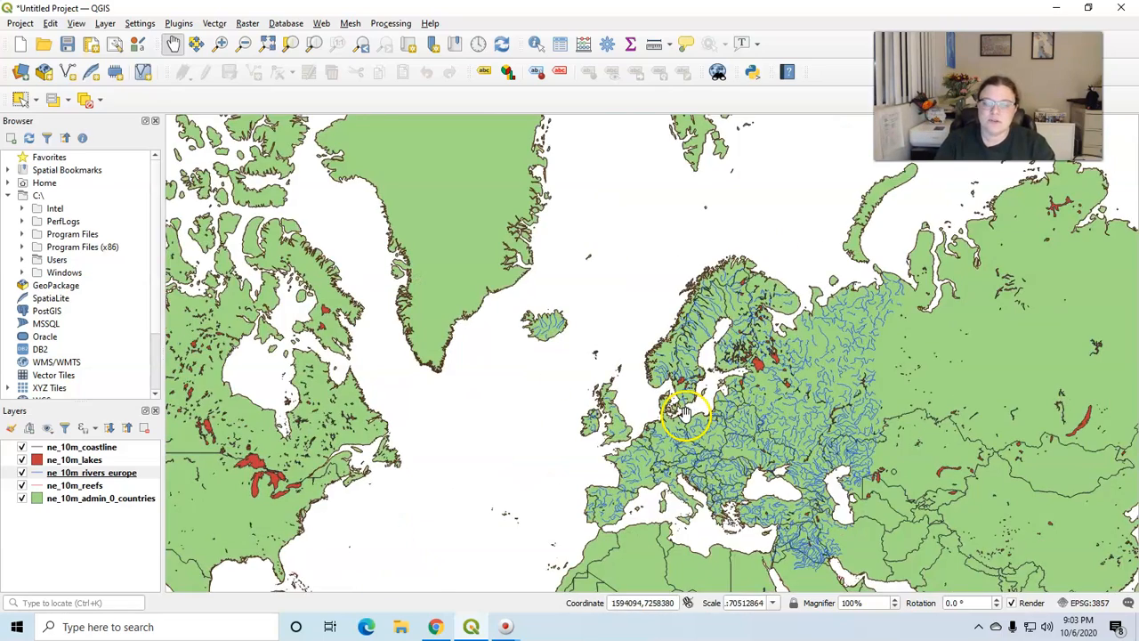
{"action": "left_click_drag", "start_coordinate": [543, 445], "coordinate": [384, 383]}
{"action": "scroll", "coordinate": [457, 380], "scroll_direction": "up", "scroll_amount": 1}
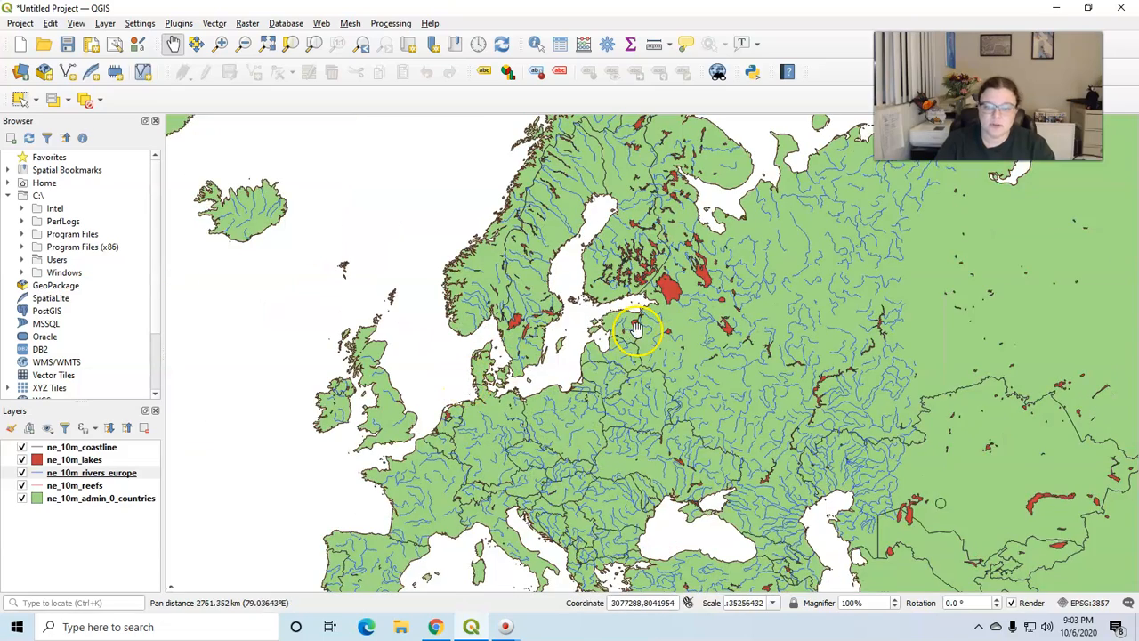
{"action": "left_click_drag", "start_coordinate": [648, 331], "coordinate": [501, 386]}
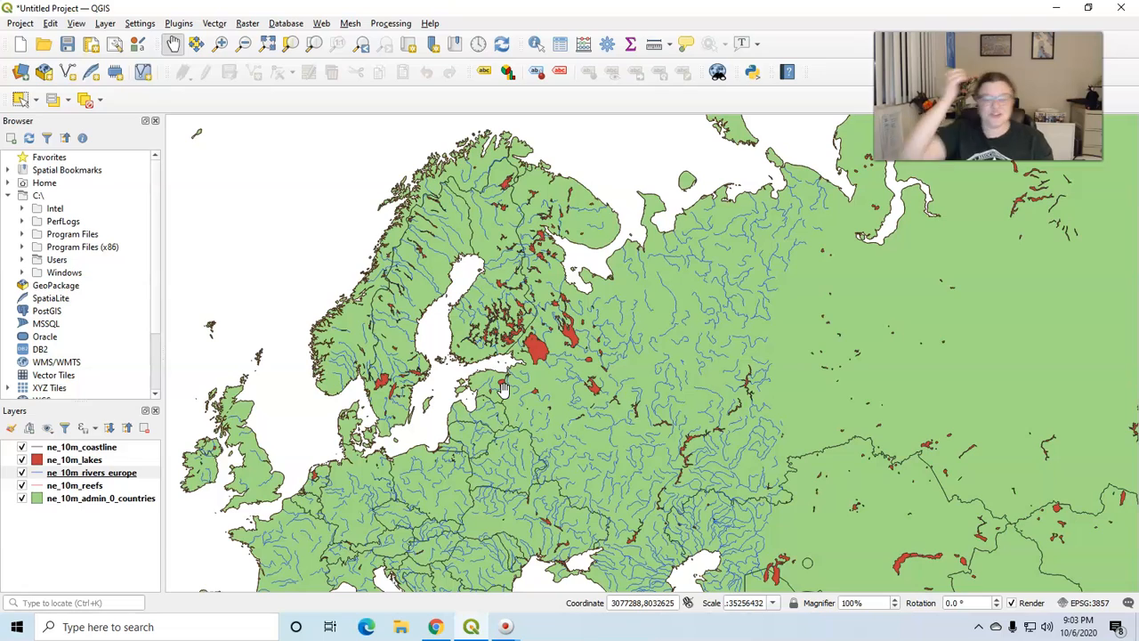
{"action": "left_click", "coordinate": [500, 389]}
{"action": "left_click_drag", "start_coordinate": [499, 389], "coordinate": [590, 330]}
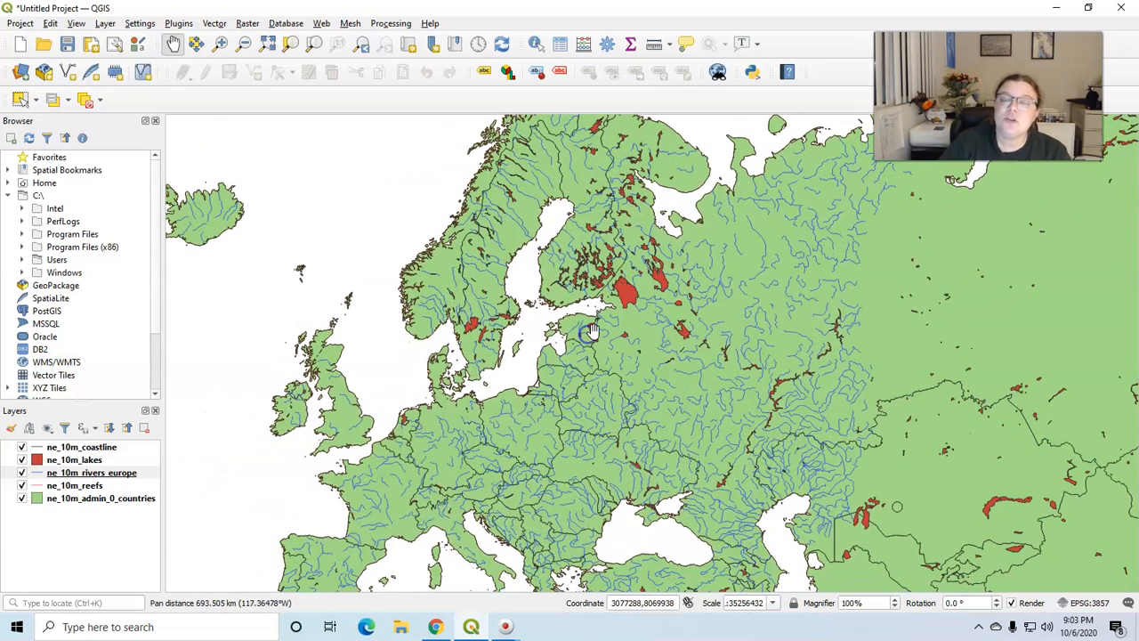
{"action": "left_click", "coordinate": [580, 368]}
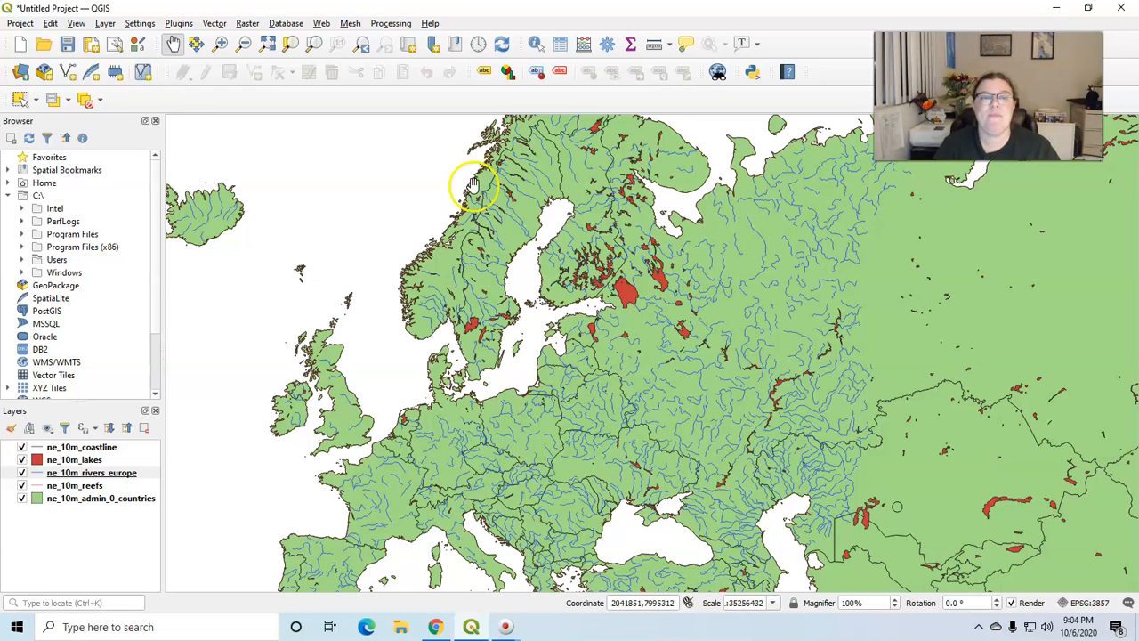
Run Sum Line Lengths on ne_10m_rivers_europe within the ne_10m_admin_0_countries polygons, with LENGTH and COUNT fields, into a temporary layer.
{"action": "left_click", "coordinate": [217, 24]}
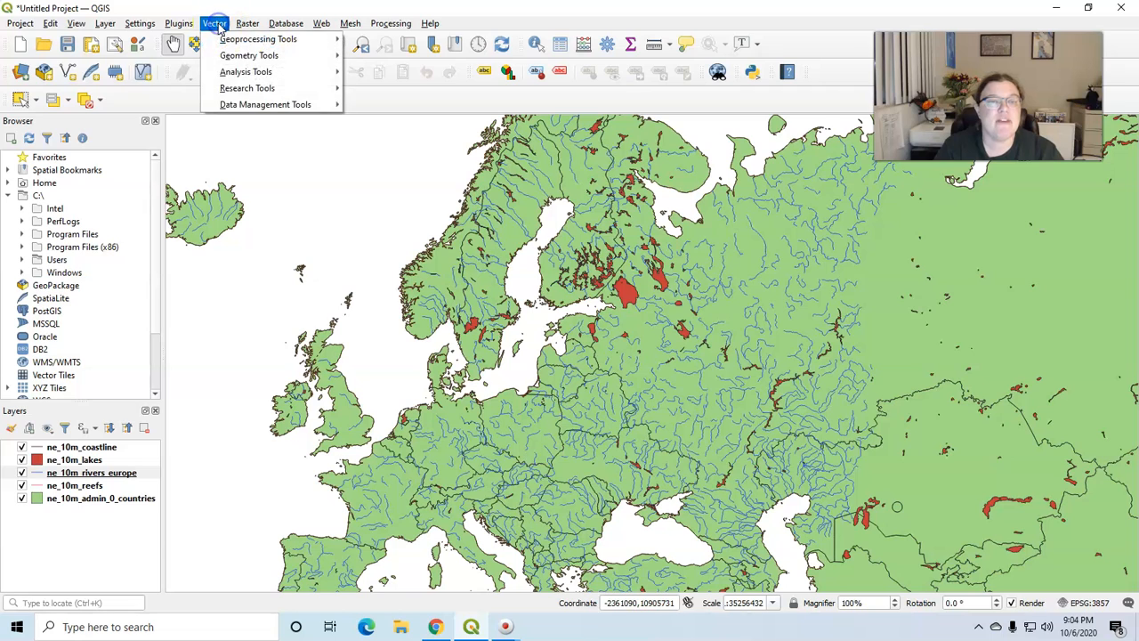
{"action": "mouse_move", "coordinate": [233, 72]}
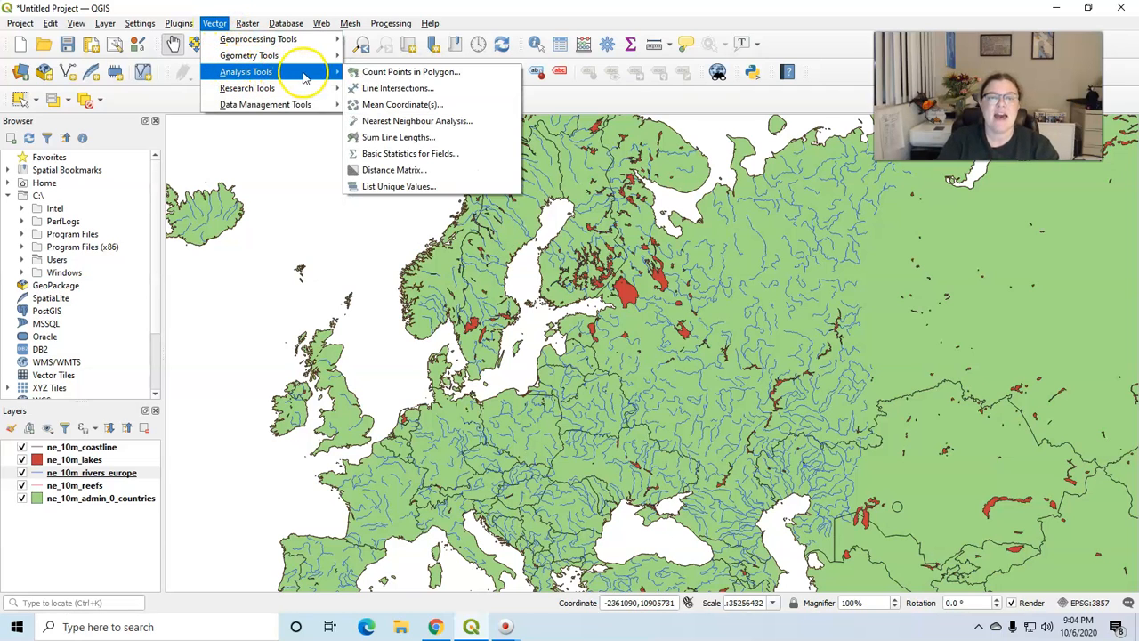
{"action": "left_click", "coordinate": [396, 140]}
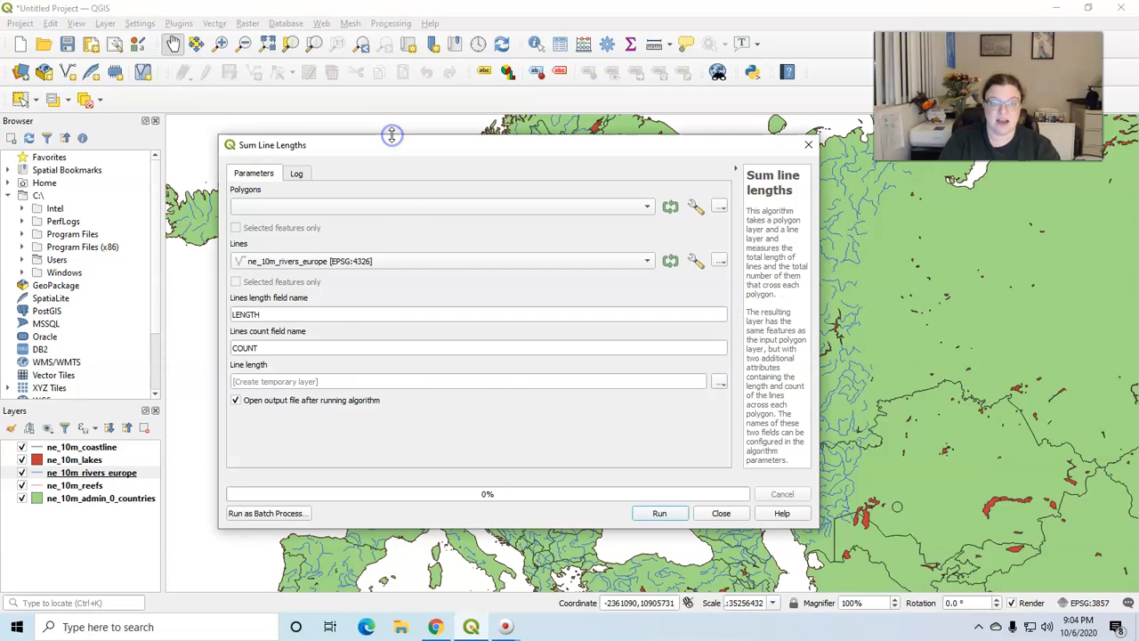
{"action": "left_click", "coordinate": [379, 209]}
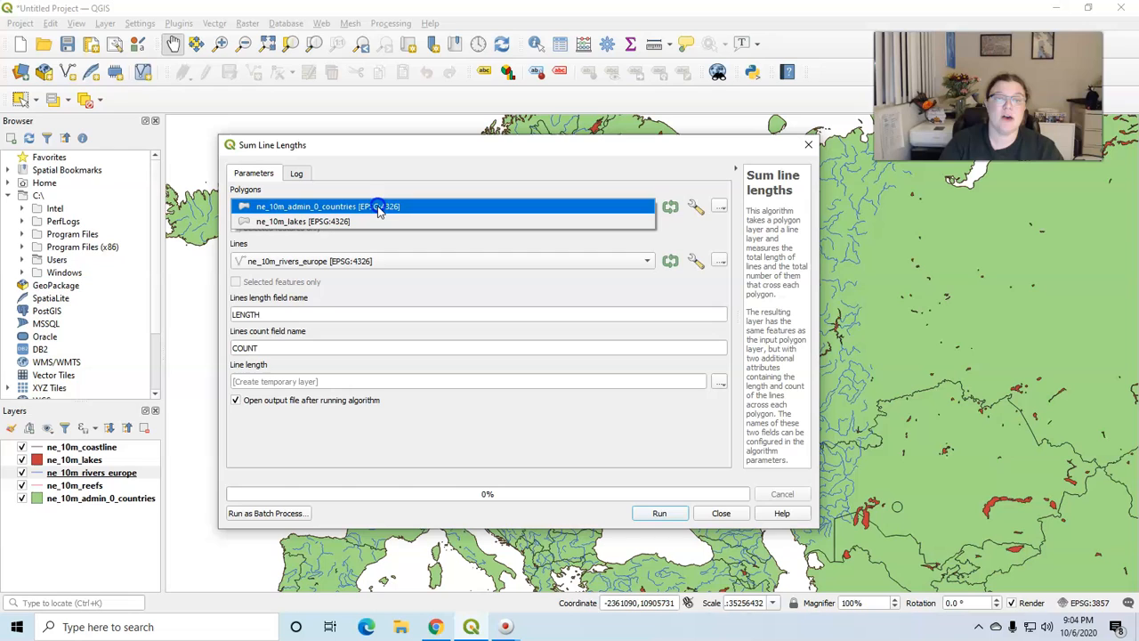
{"action": "left_click", "coordinate": [328, 207]}
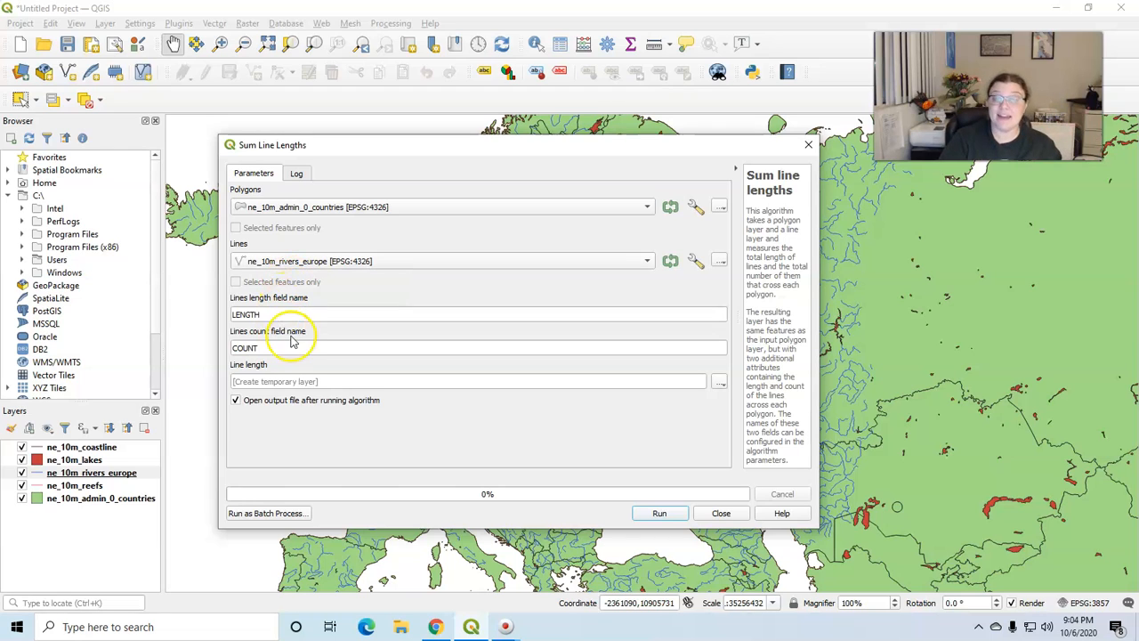
{"action": "left_click", "coordinate": [271, 314]}
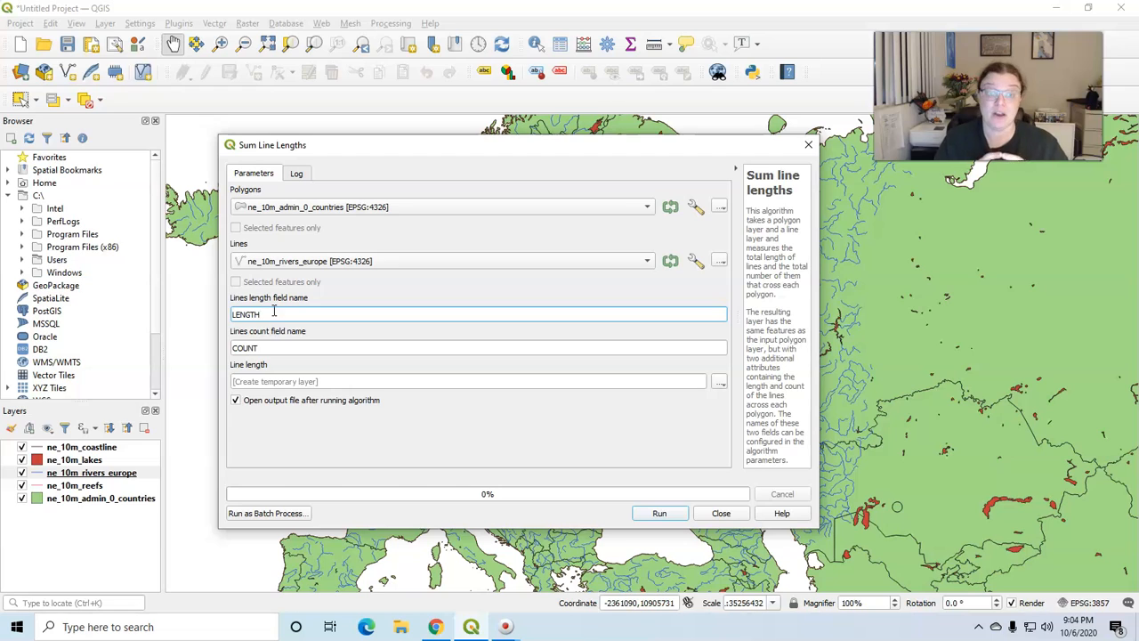
{"action": "left_click", "coordinate": [266, 349]}
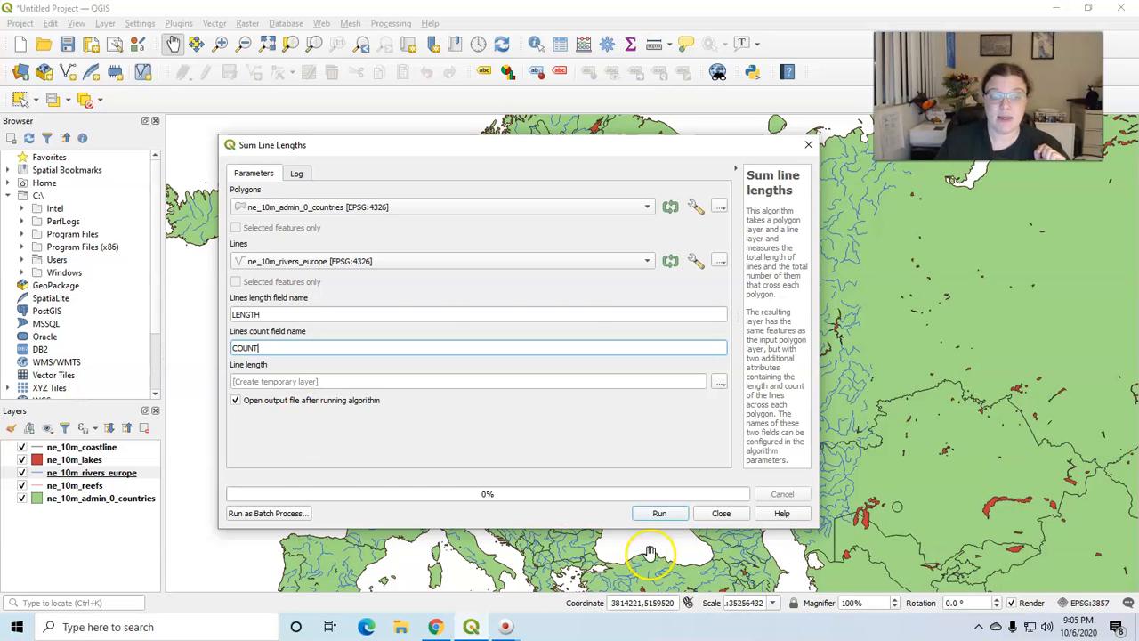
{"action": "left_click", "coordinate": [659, 512]}
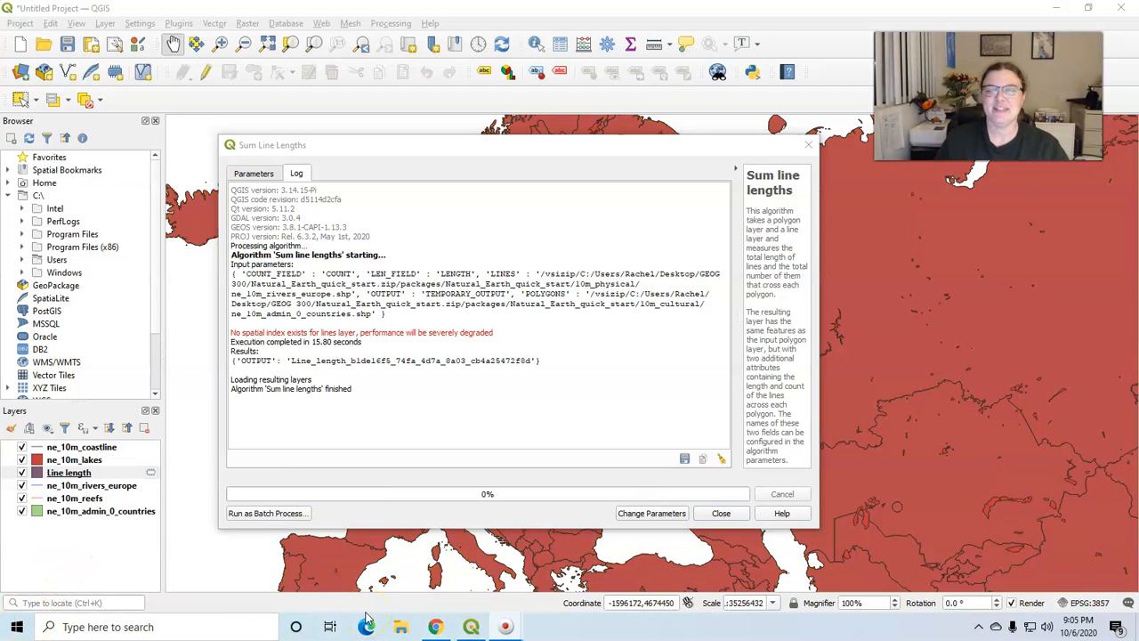
{"action": "left_click", "coordinate": [721, 515]}
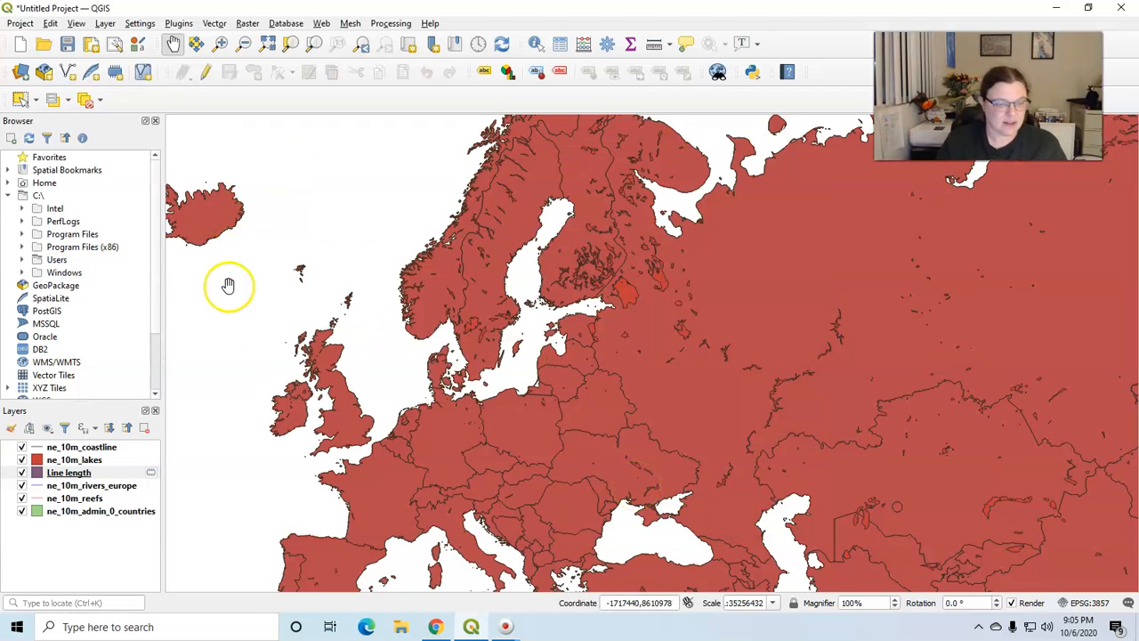
Change the Line length layer's single-symbol fill color to a bright orange and apply it.
{"action": "left_click", "coordinate": [62, 544]}
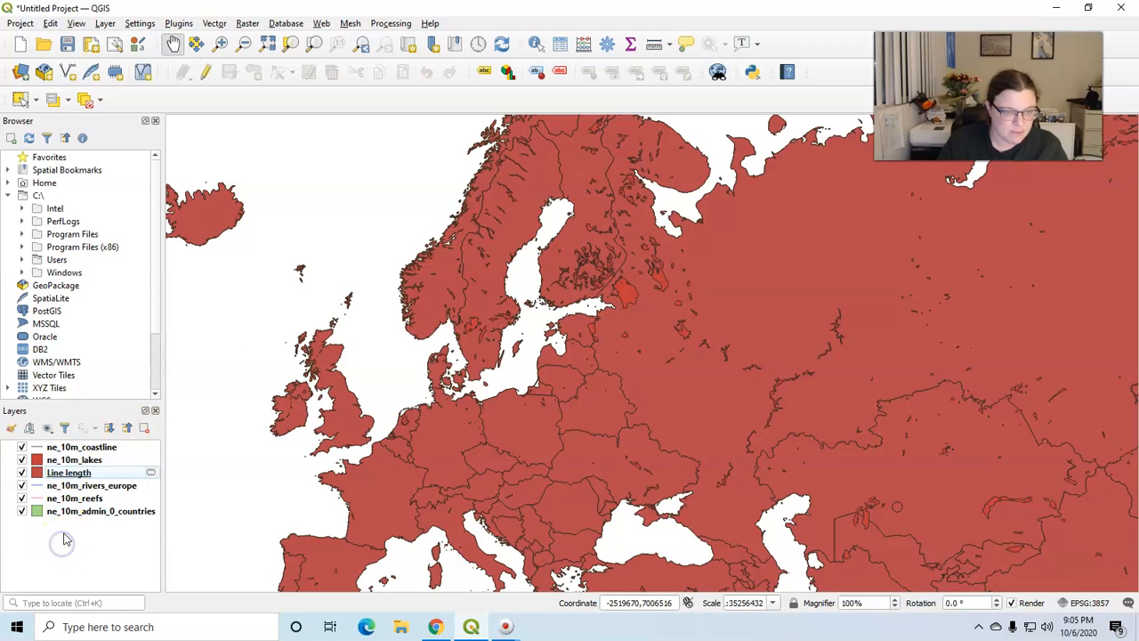
{"action": "left_click", "coordinate": [40, 474]}
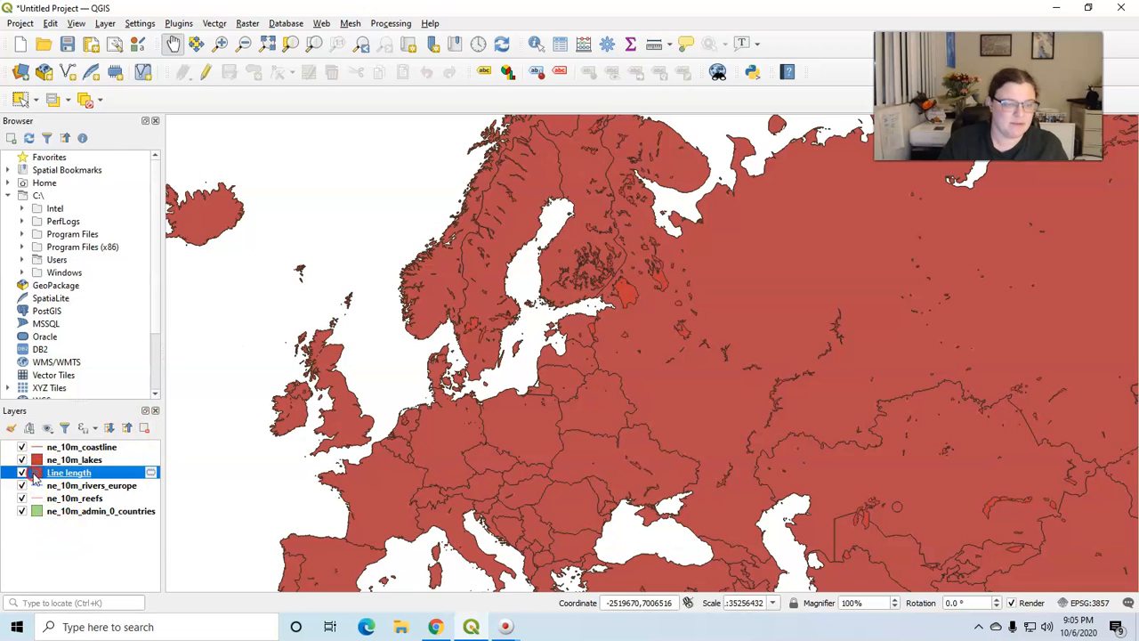
{"action": "right_click", "coordinate": [36, 474]}
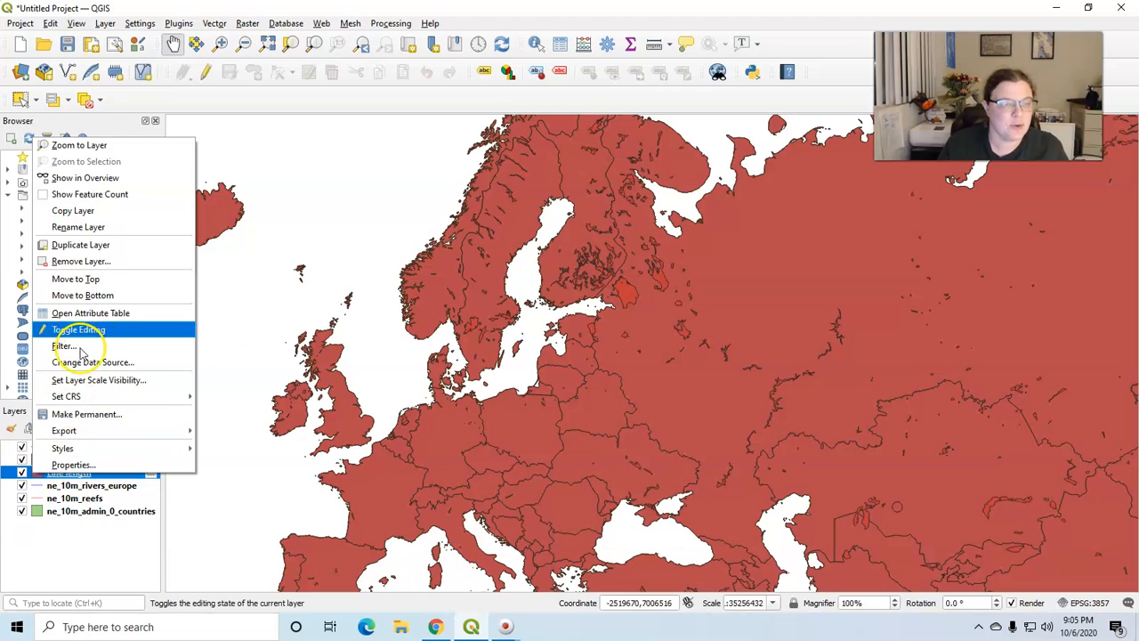
{"action": "left_click", "coordinate": [76, 465]}
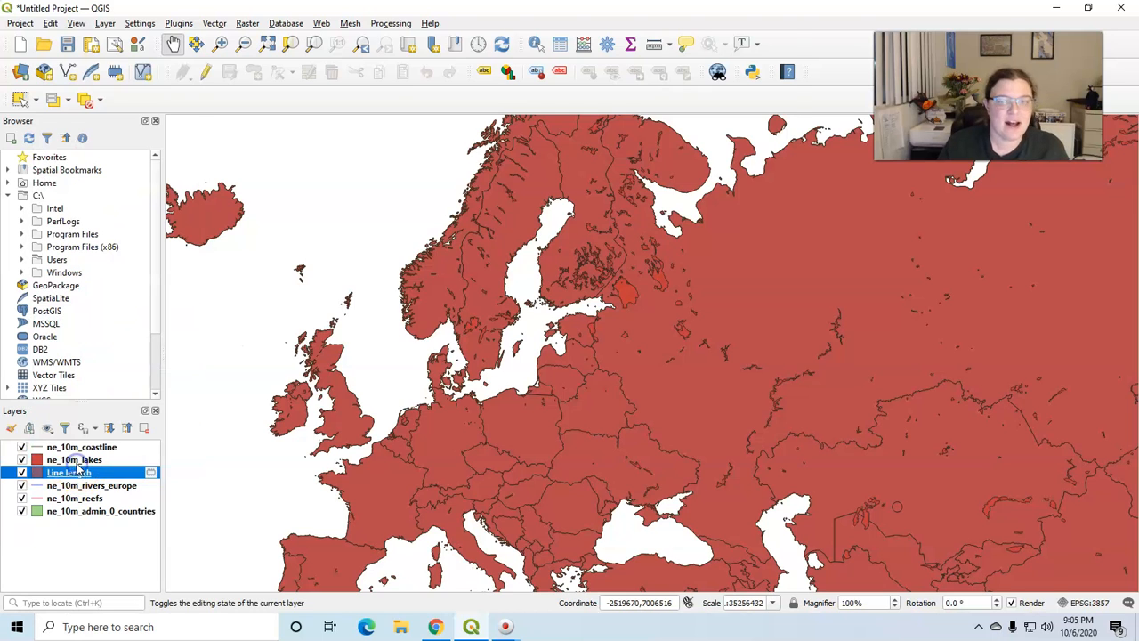
{"action": "left_click", "coordinate": [248, 142]}
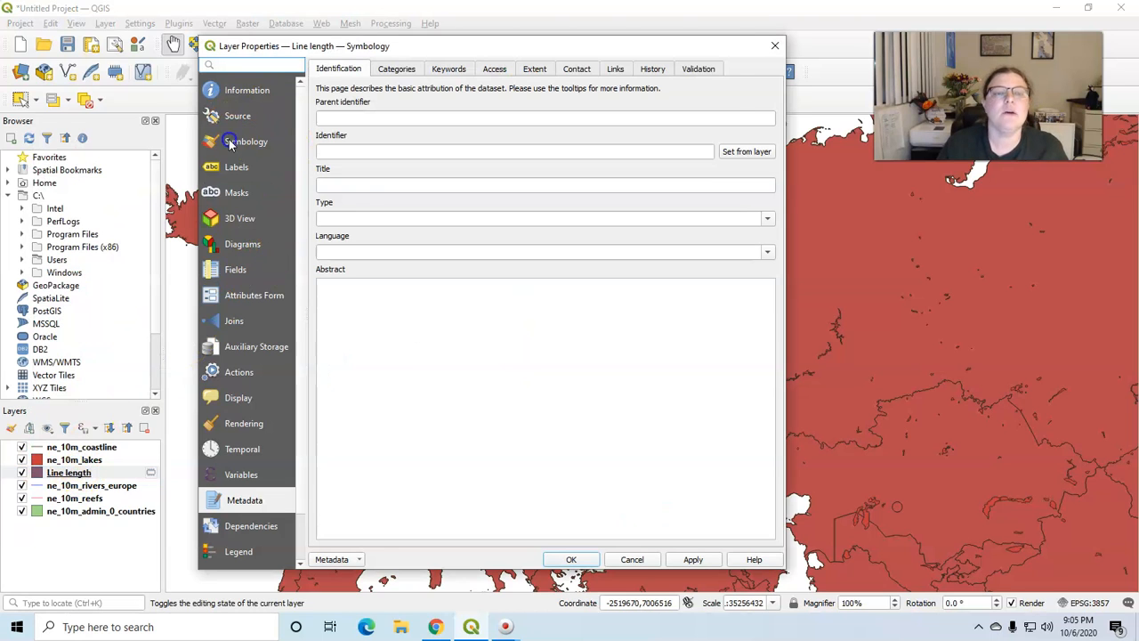
{"action": "left_click", "coordinate": [363, 229]}
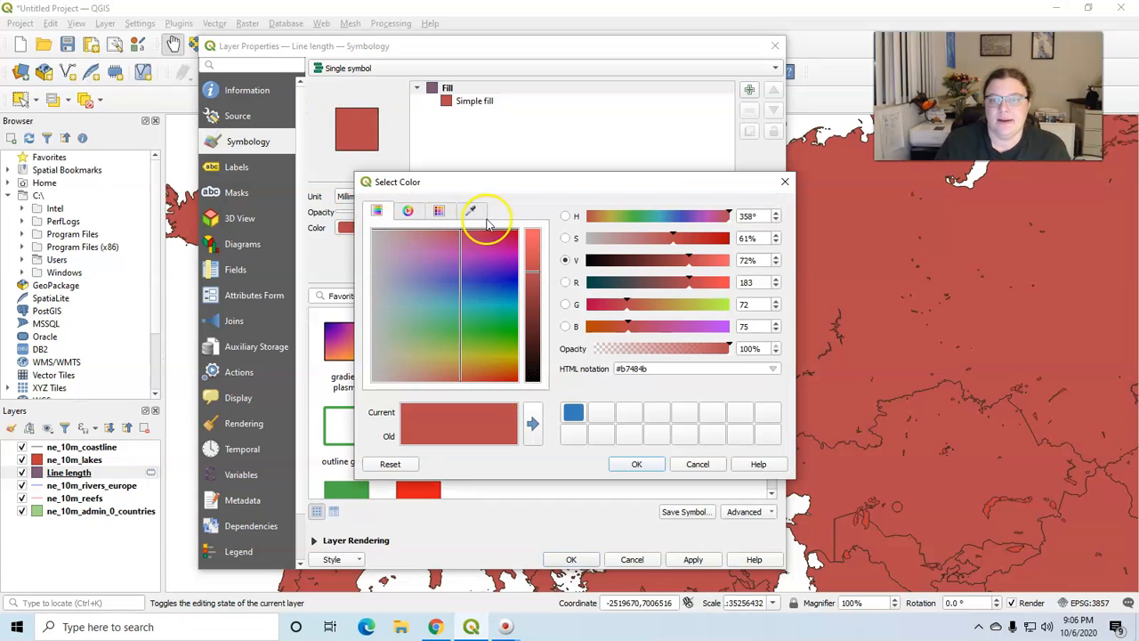
{"action": "left_click", "coordinate": [611, 218]}
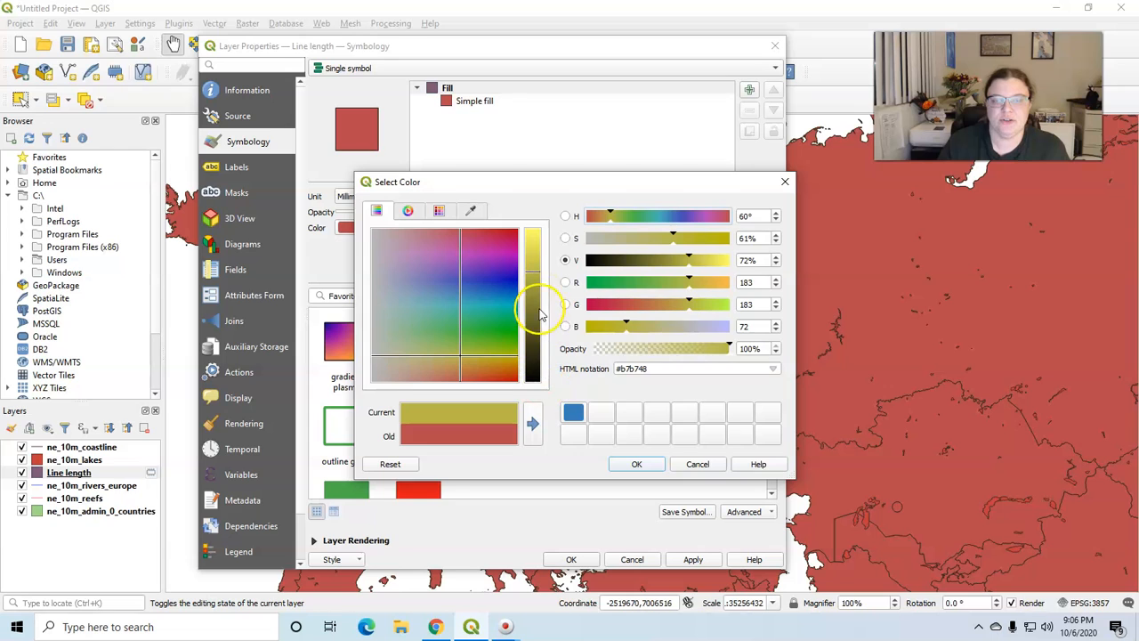
{"action": "left_click", "coordinate": [485, 371]}
{"action": "left_click", "coordinate": [532, 255]}
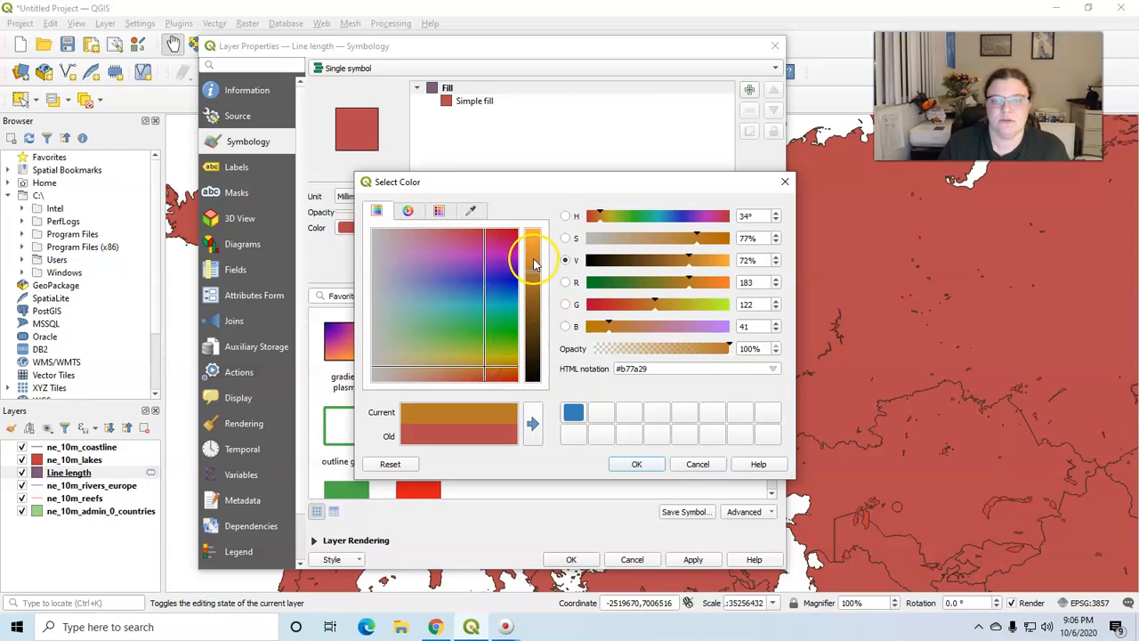
{"action": "left_click", "coordinate": [635, 461]}
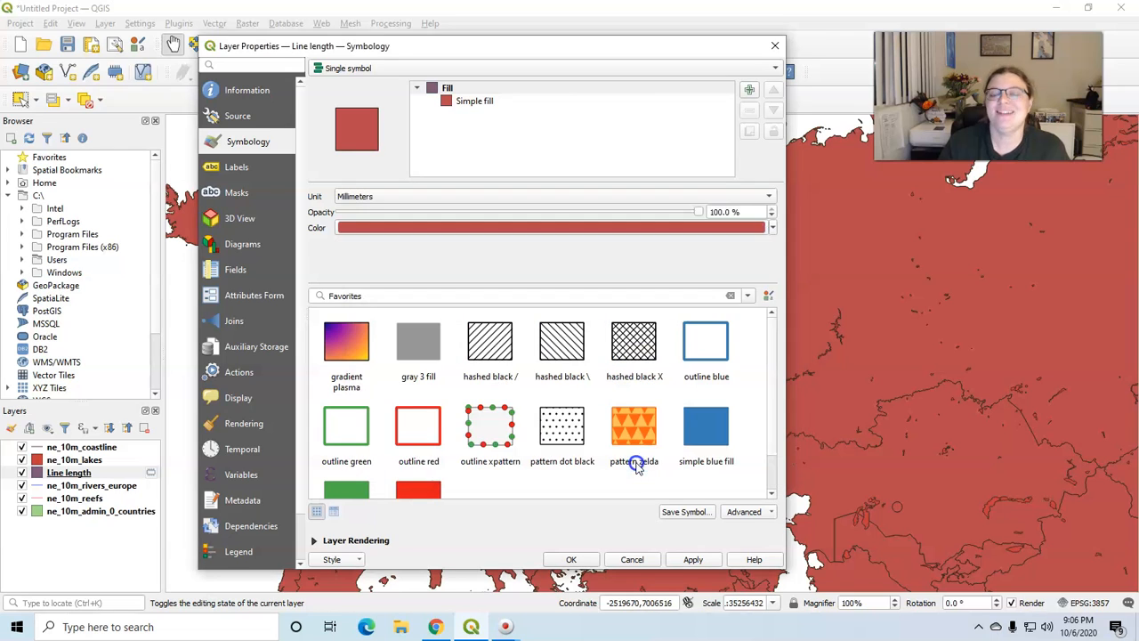
{"action": "left_click", "coordinate": [691, 561]}
{"action": "left_click", "coordinate": [571, 559]}
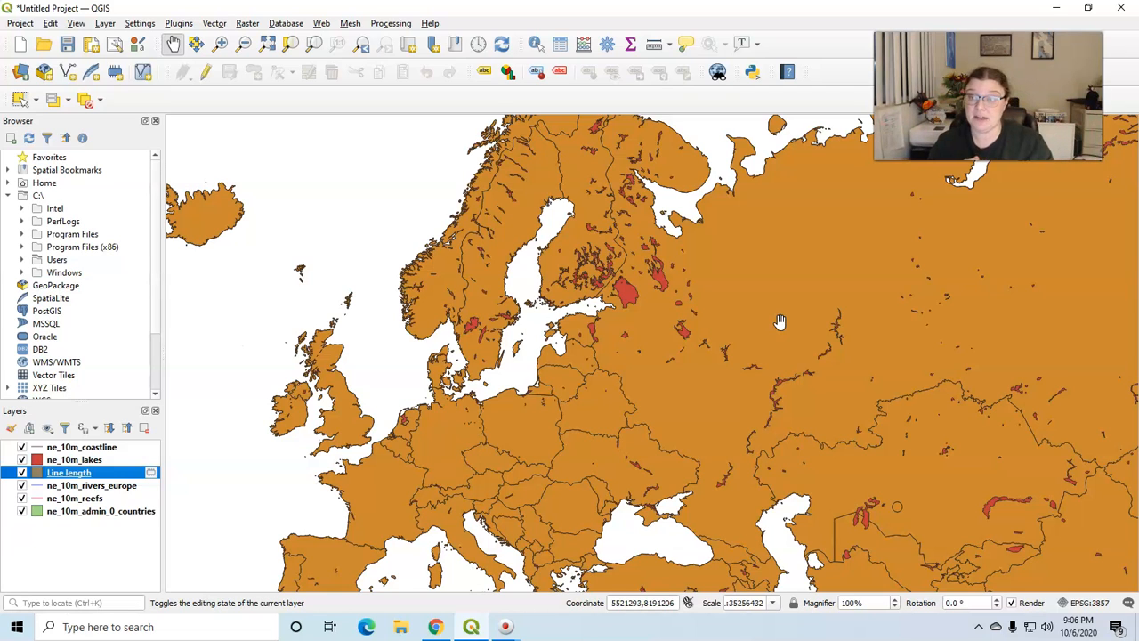
Check the storage notice of the Line length layer in the layer list.
{"action": "left_click_drag", "start_coordinate": [415, 419], "coordinate": [412, 294]}
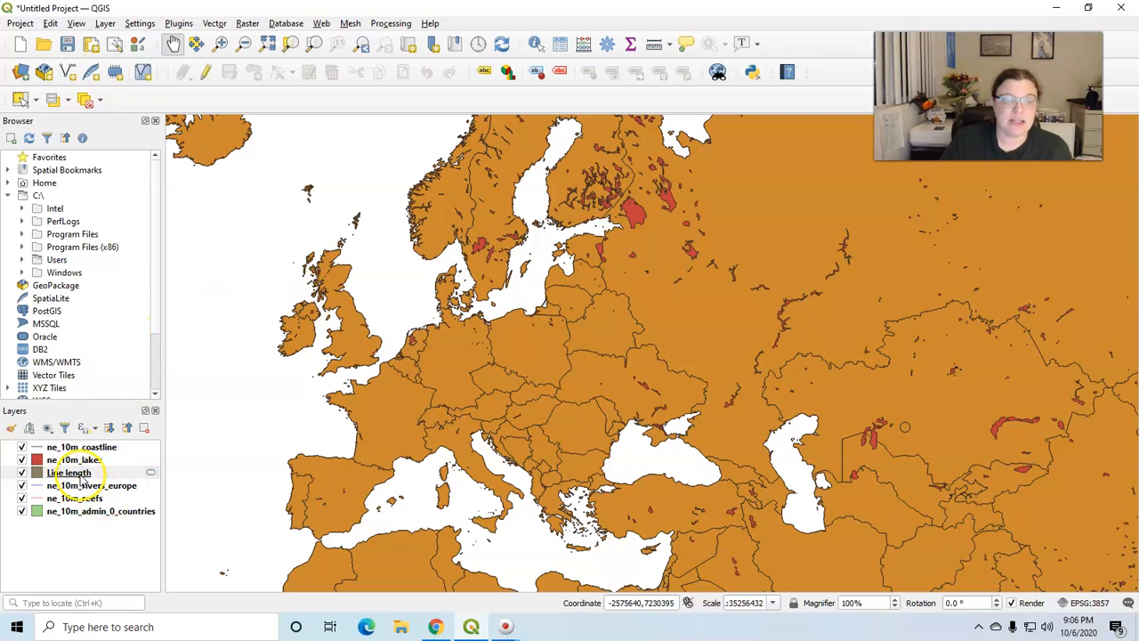
{"action": "mouse_move", "coordinate": [152, 472]}
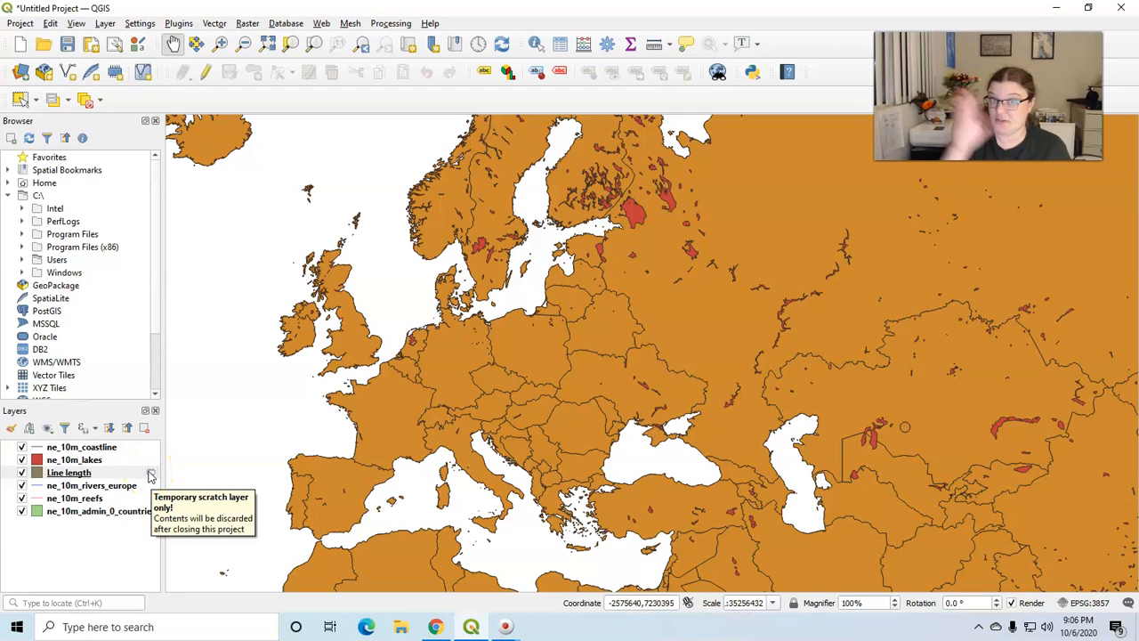
Open the Line length layer's attribute table and examine the LENGTH and COUNT values at the end of its columns.
{"action": "right_click", "coordinate": [90, 475]}
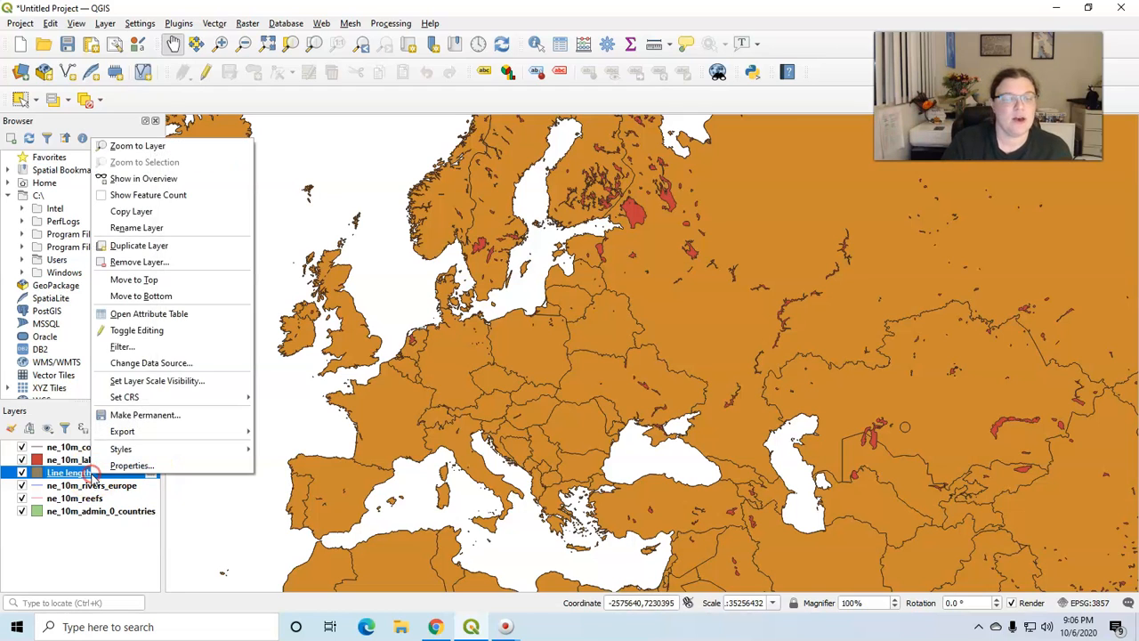
{"action": "left_click", "coordinate": [150, 316]}
{"action": "left_click_drag", "start_coordinate": [346, 194], "coordinate": [363, 167]}
{"action": "left_click_drag", "start_coordinate": [194, 578], "coordinate": [949, 565]}
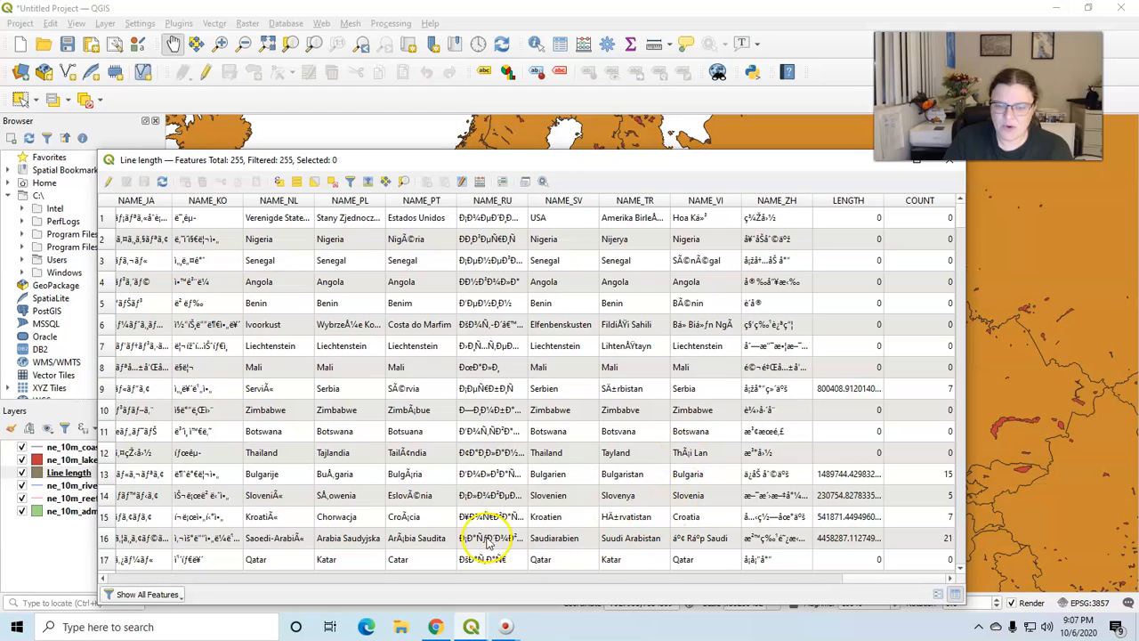
Select row 16 in the Line length table and check its LENGTH, COUNT and country name.
{"action": "left_click", "coordinate": [104, 539]}
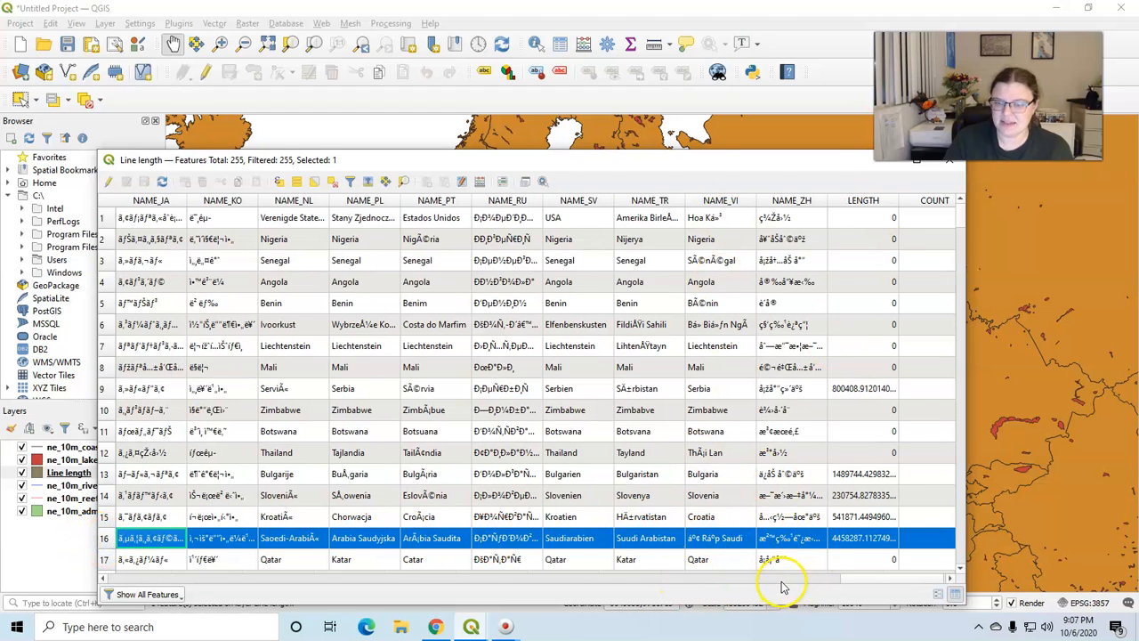
{"action": "left_click_drag", "start_coordinate": [783, 582], "coordinate": [895, 578]}
{"action": "left_click_drag", "start_coordinate": [827, 583], "coordinate": [967, 579]}
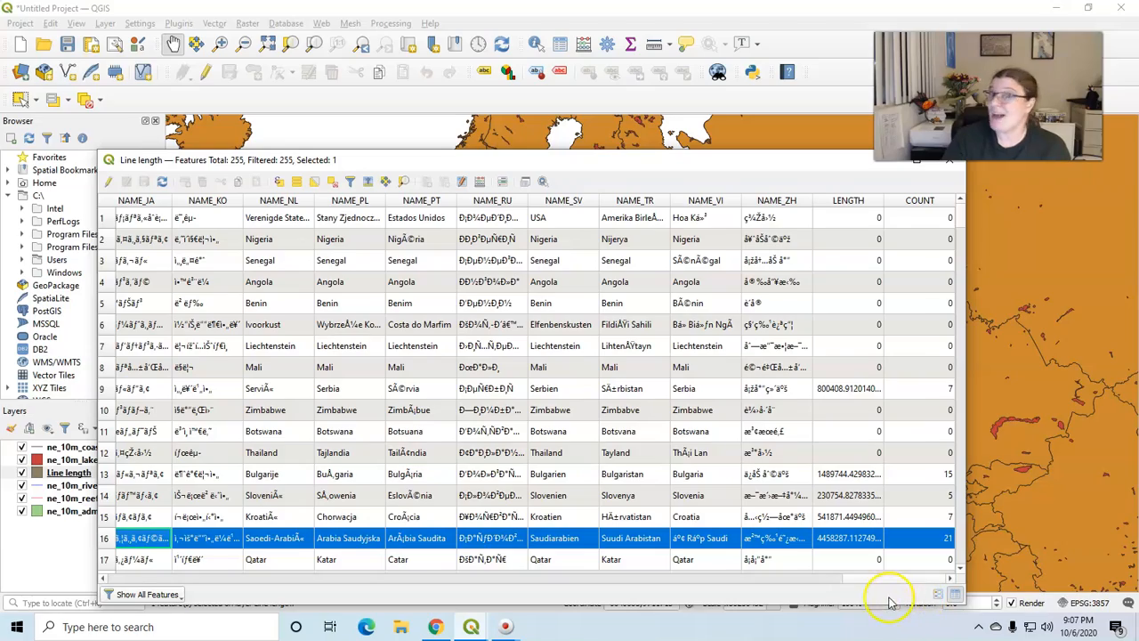
{"action": "left_click_drag", "start_coordinate": [872, 583], "coordinate": [118, 595]}
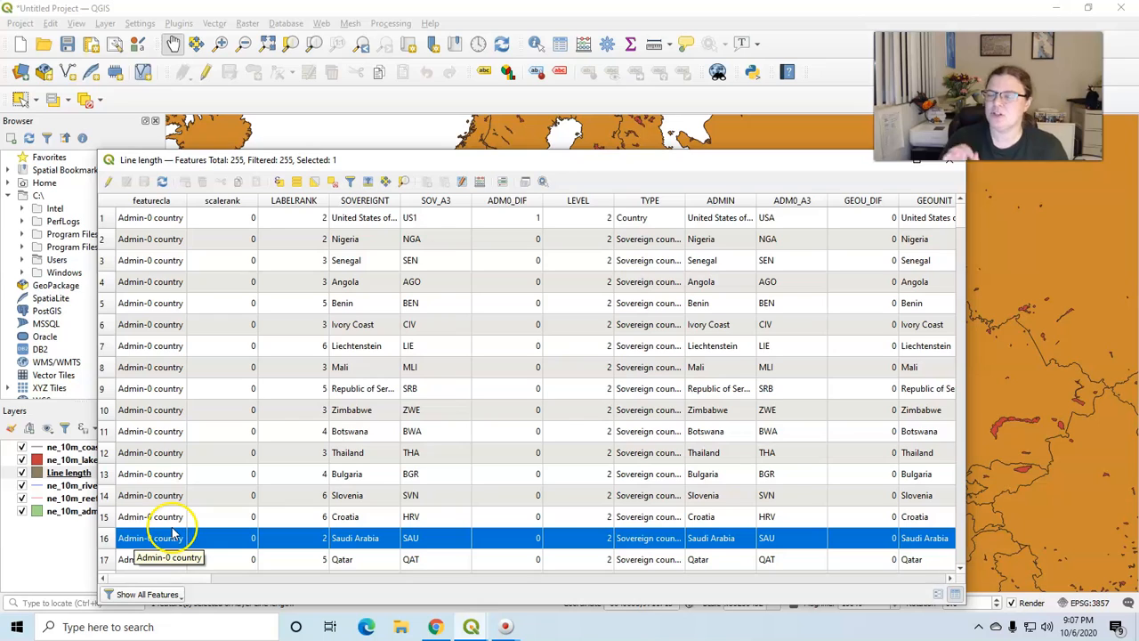
Close the attribute table and find the selected country, Saudi Arabia, on the map.
{"action": "left_click", "coordinate": [955, 169]}
{"action": "left_click_drag", "start_coordinate": [782, 425], "coordinate": [715, 360]}
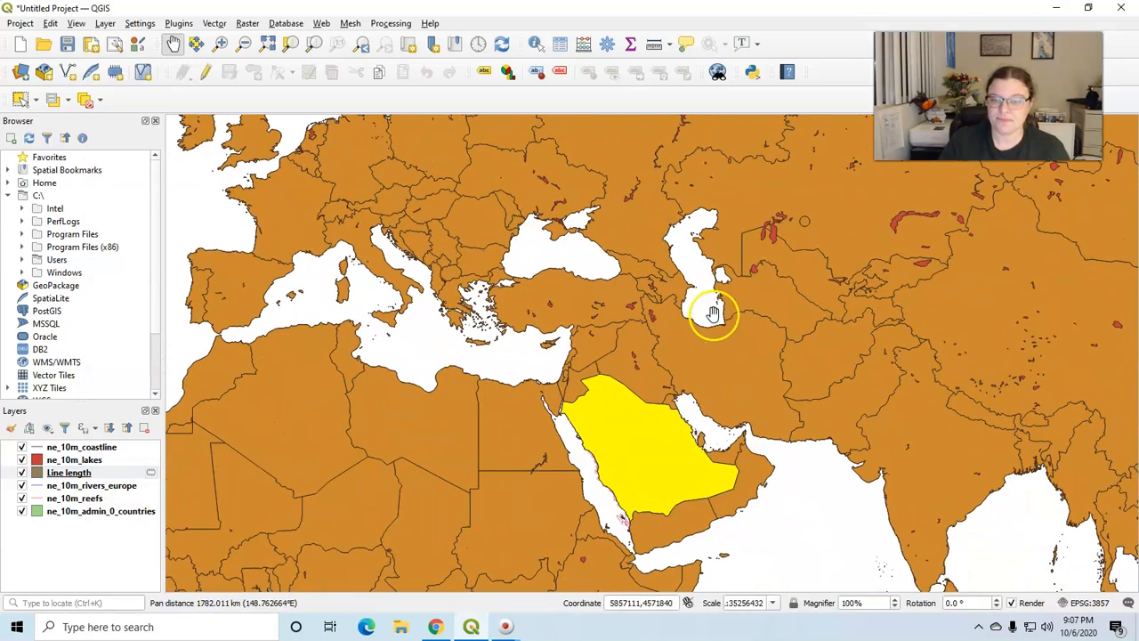
{"action": "scroll", "coordinate": [685, 293], "scroll_direction": "down", "scroll_amount": 1}
{"action": "scroll", "coordinate": [655, 284], "scroll_direction": "down", "scroll_amount": 1}
{"action": "scroll", "coordinate": [657, 287], "scroll_direction": "up", "scroll_amount": 2}
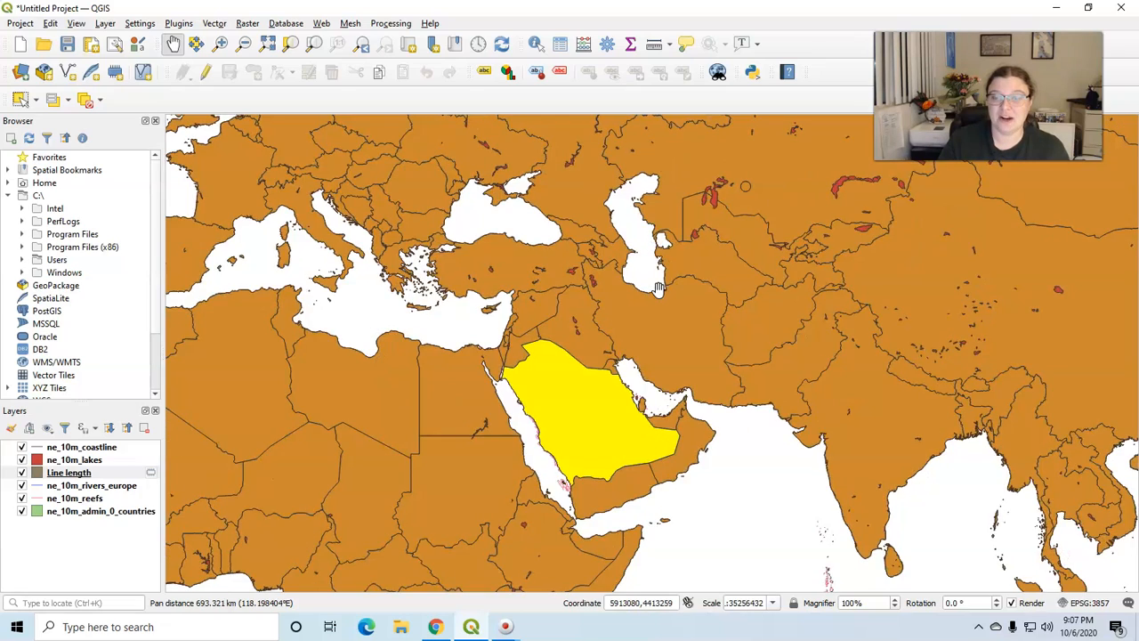
{"action": "left_click_drag", "start_coordinate": [630, 397], "coordinate": [675, 229]}
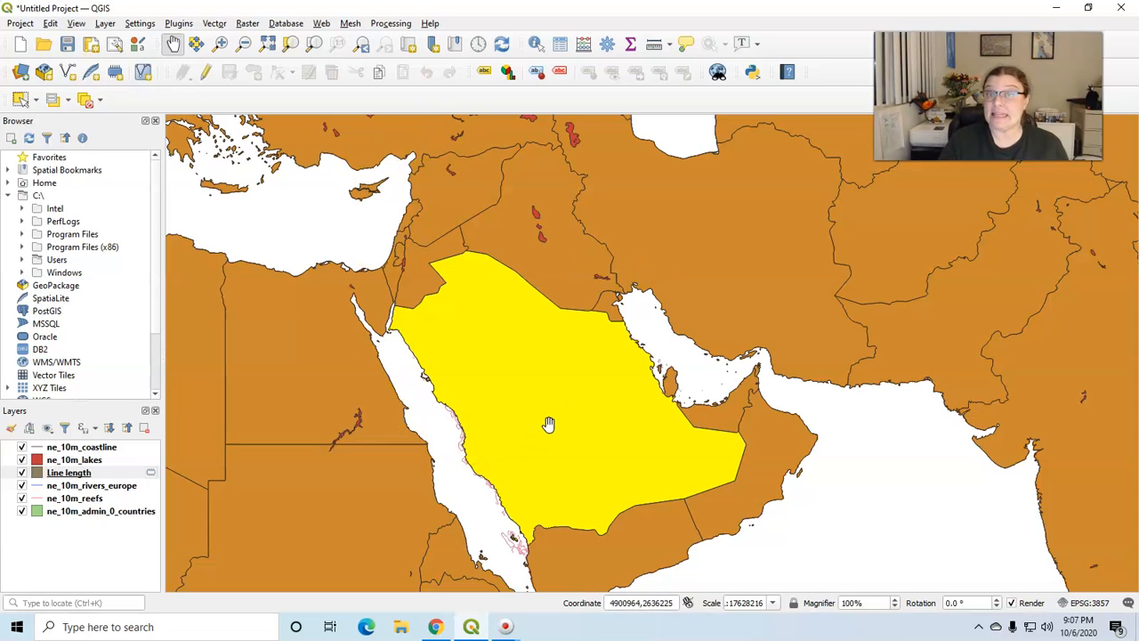
Move ne_10m_rivers_europe to the top of the layer order and identify several rivers in northern Saudi Arabia.
{"action": "left_click", "coordinate": [119, 488]}
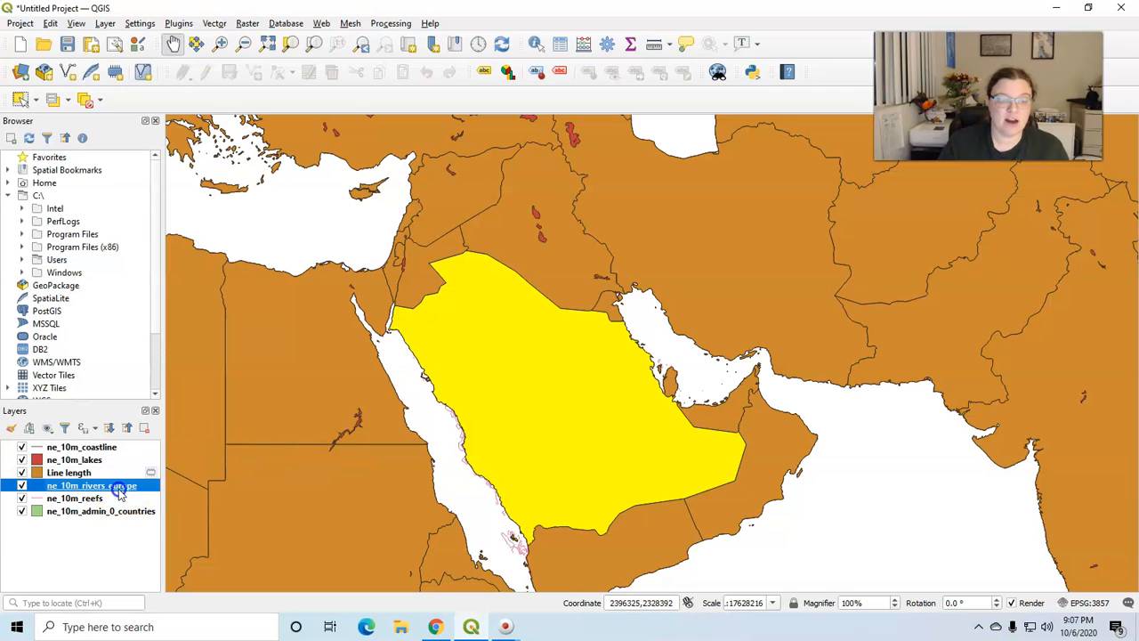
{"action": "left_click_drag", "start_coordinate": [114, 495], "coordinate": [110, 444]}
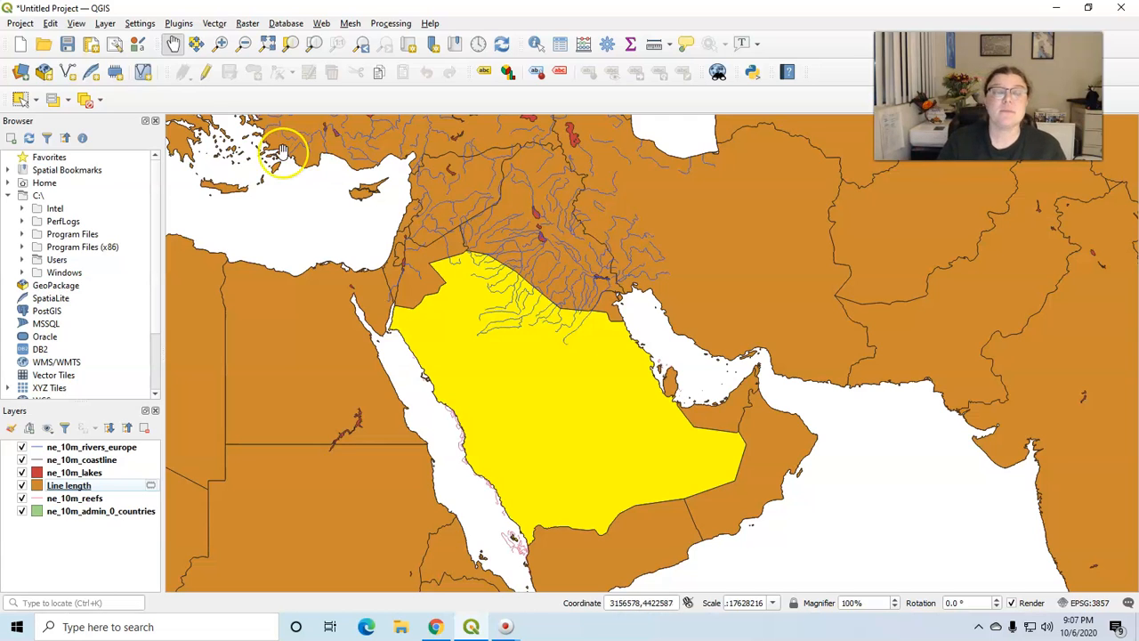
{"action": "left_click", "coordinate": [537, 43]}
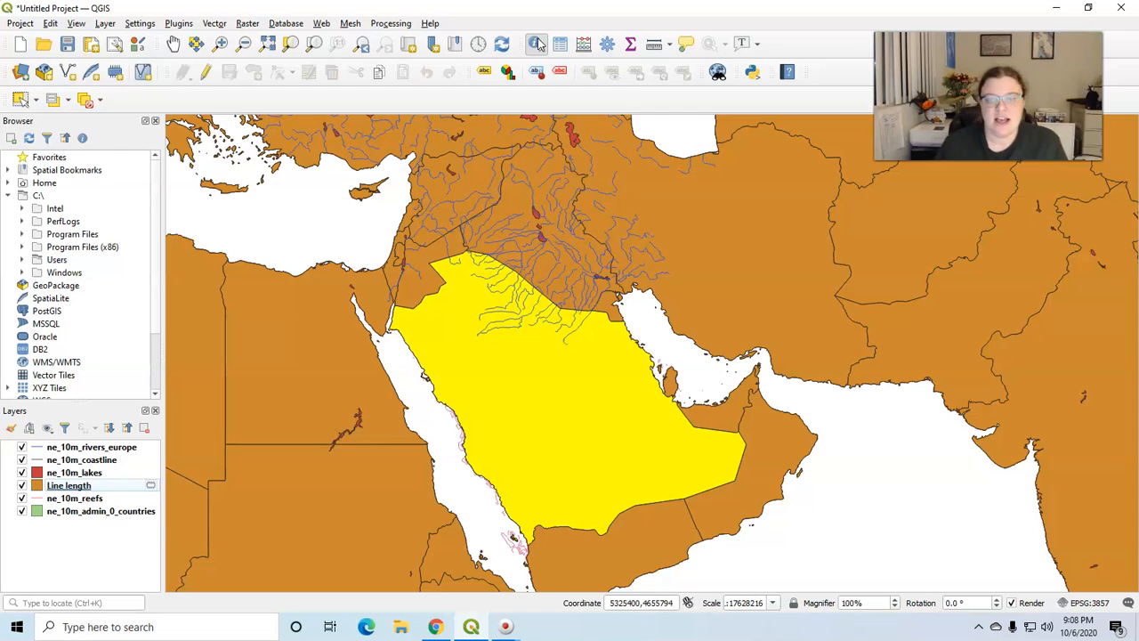
{"action": "left_click", "coordinate": [585, 323]}
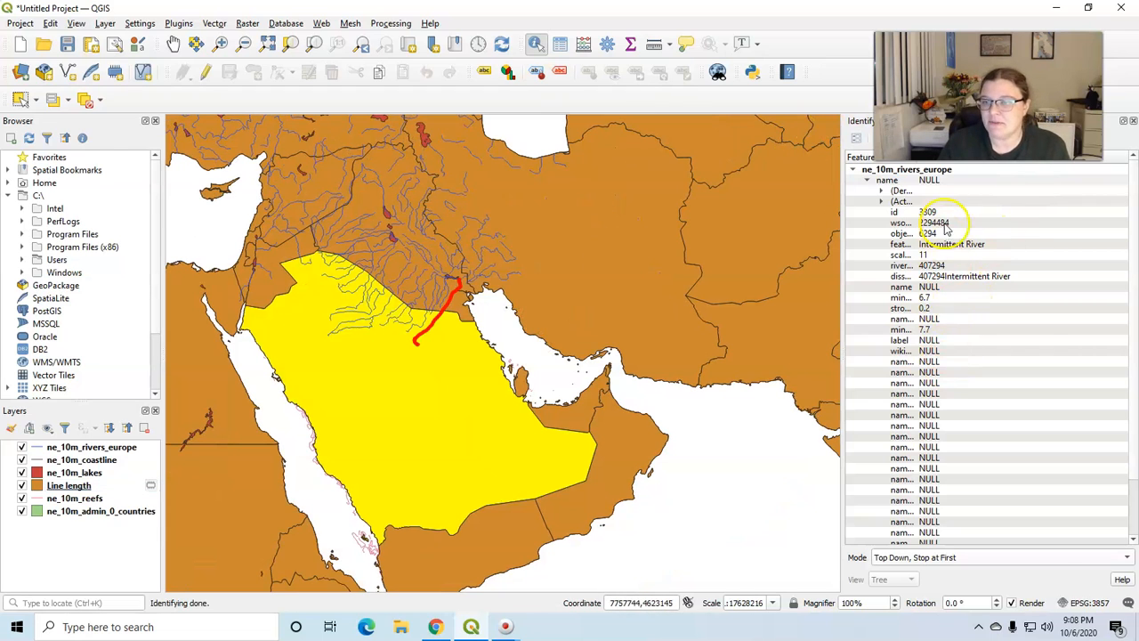
{"action": "left_click", "coordinate": [355, 333]}
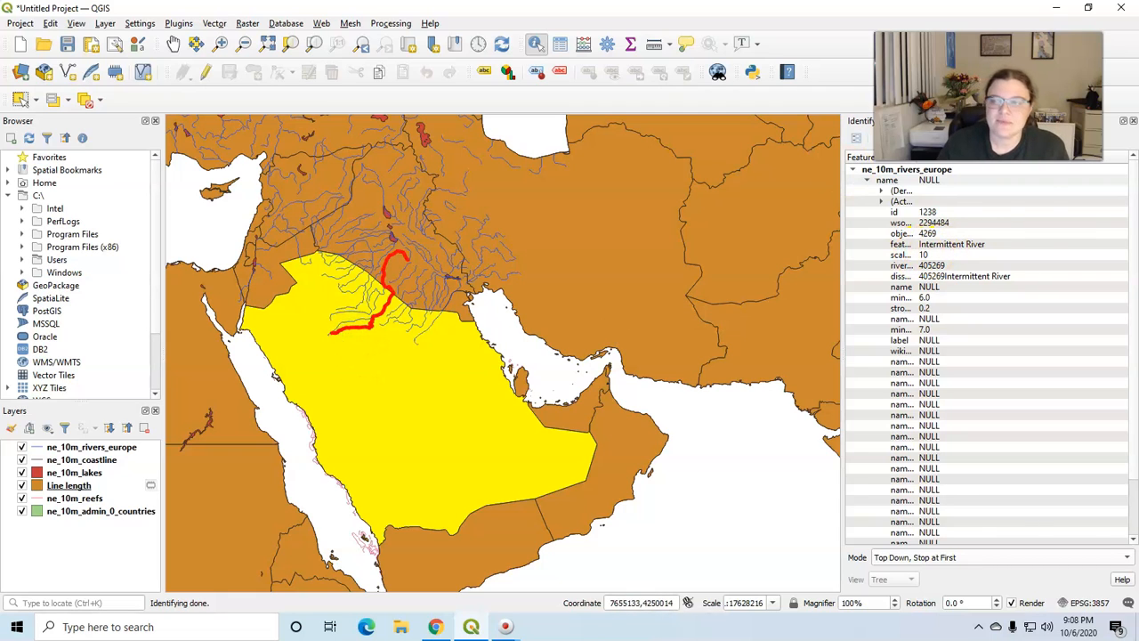
{"action": "left_click", "coordinate": [356, 316]}
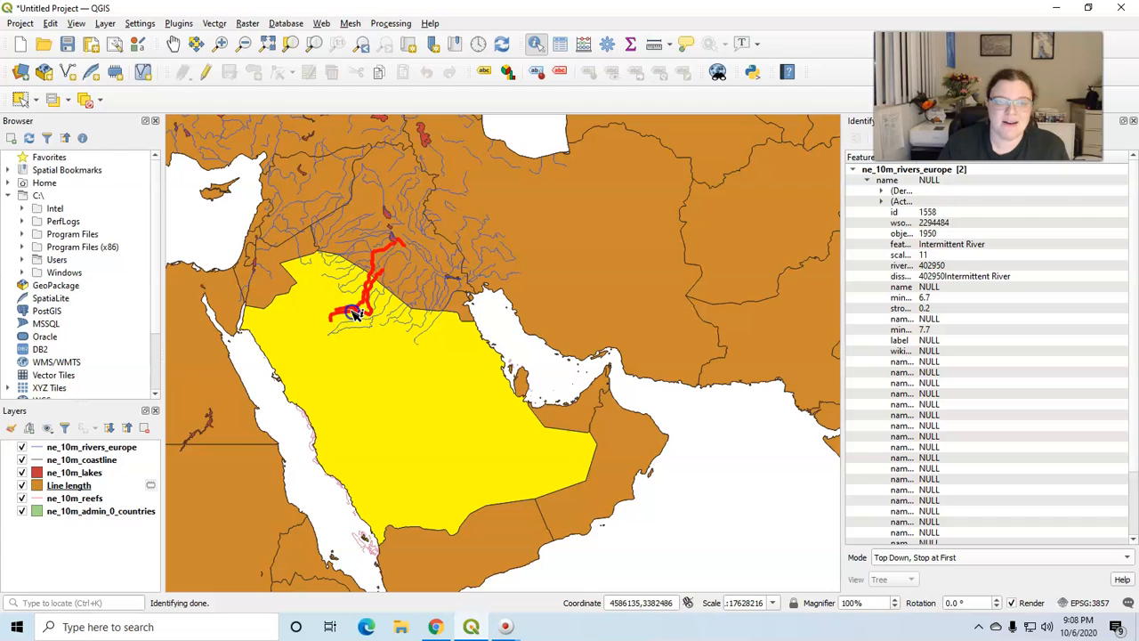
{"action": "left_click", "coordinate": [385, 307]}
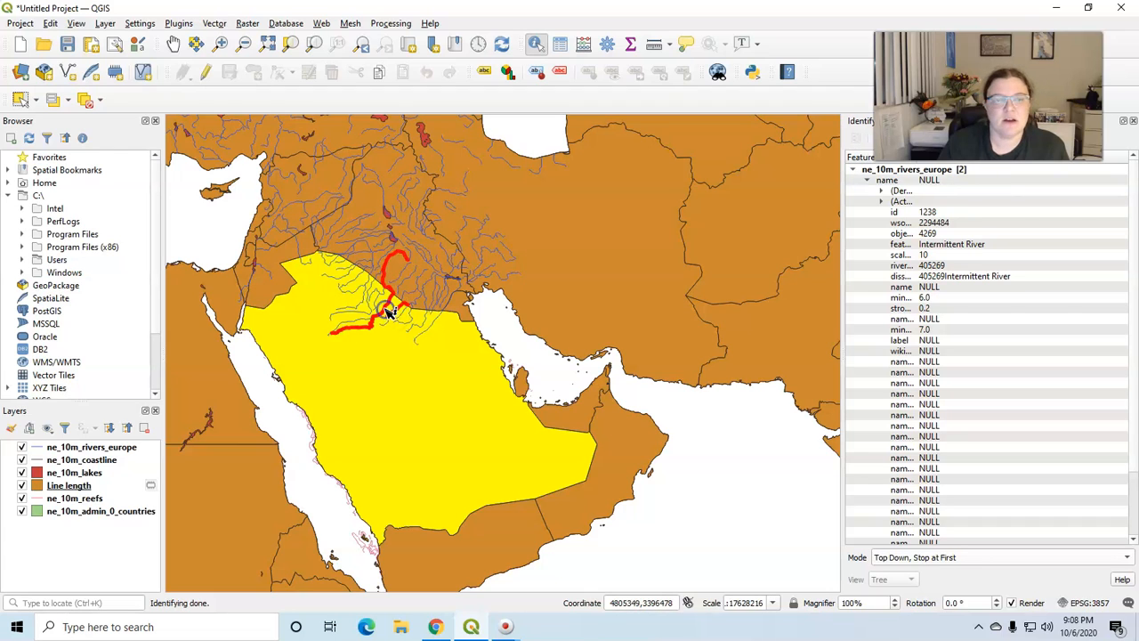
{"action": "left_click", "coordinate": [332, 265]}
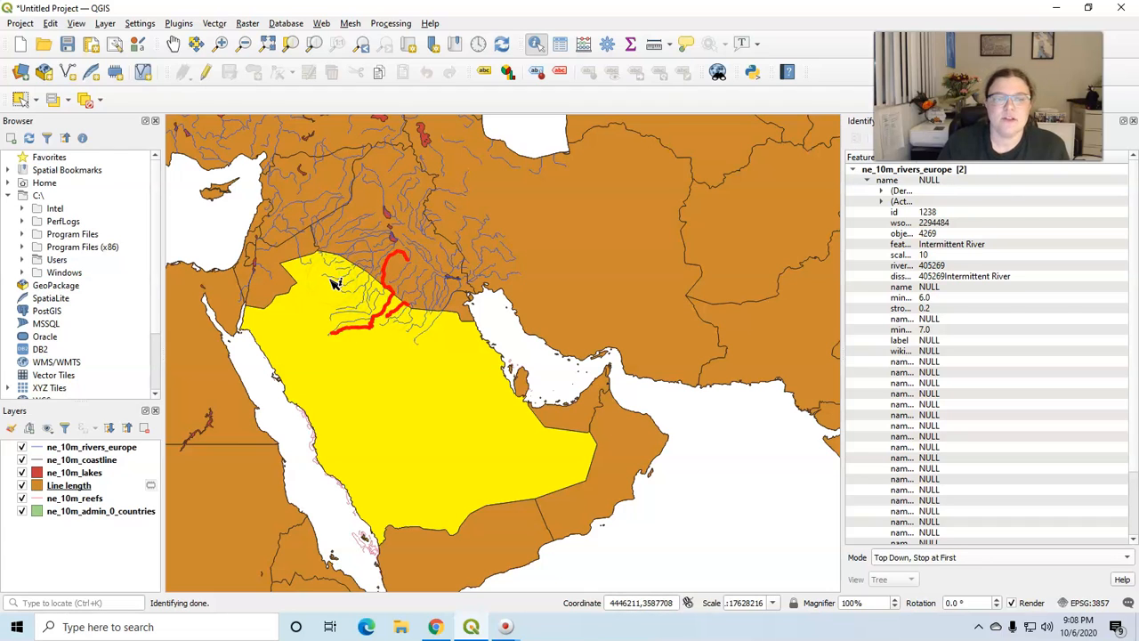
{"action": "left_click", "coordinate": [330, 278]}
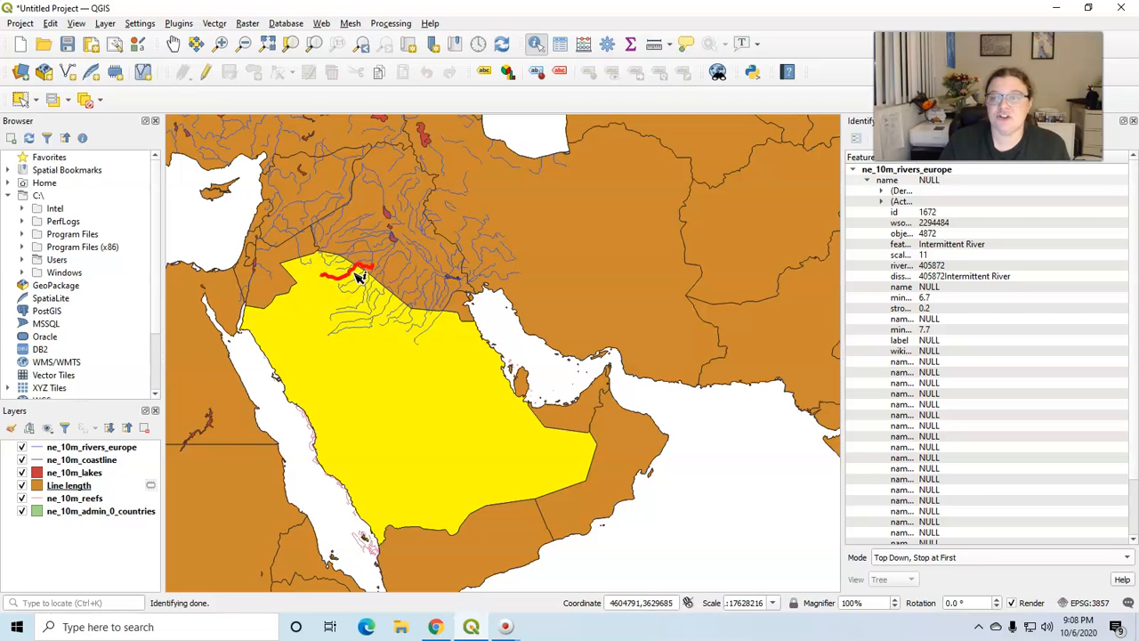
{"action": "left_click", "coordinate": [400, 312]}
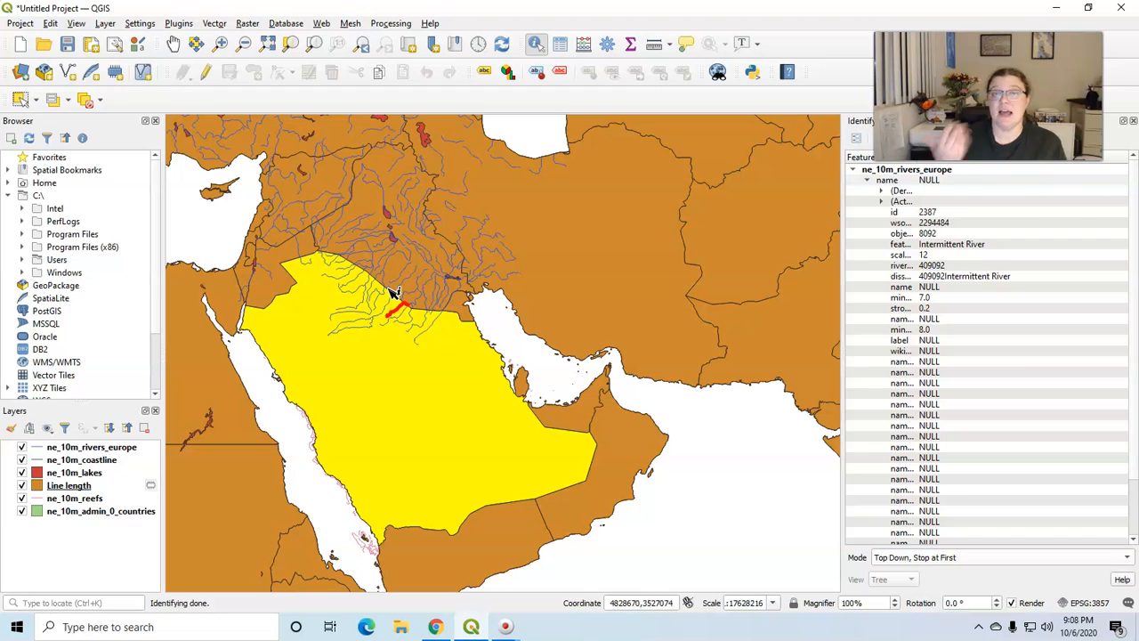
Open the Line length layer's attribute table and sort it alphabetically by SOVEREIGNT.
{"action": "scroll", "coordinate": [395, 293], "scroll_direction": "down", "scroll_amount": 1}
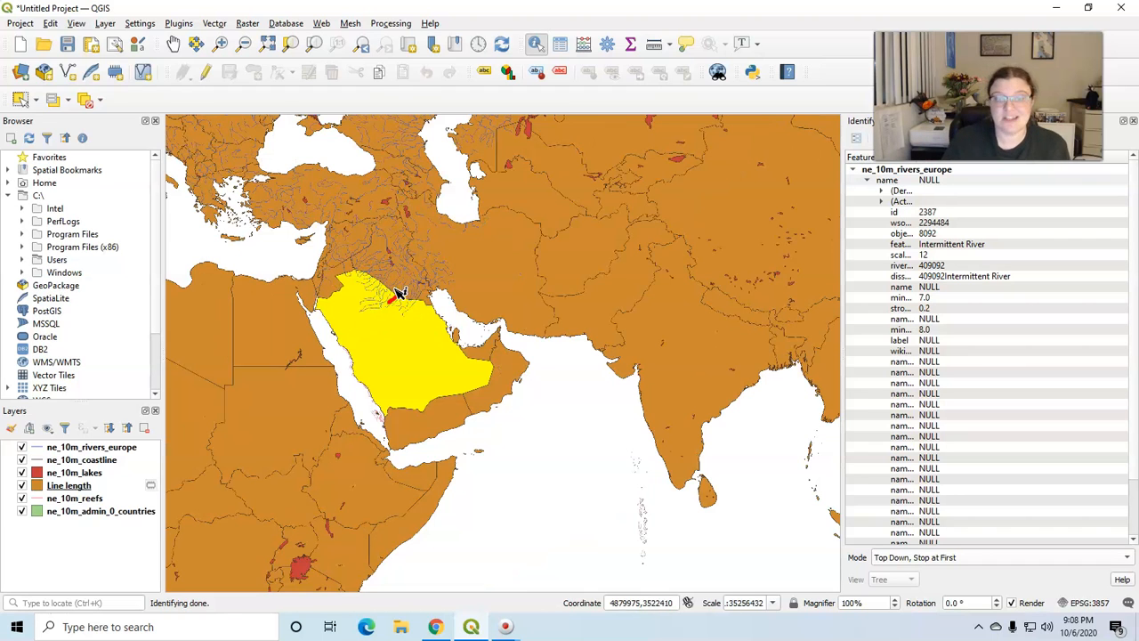
{"action": "left_click", "coordinate": [173, 43]}
{"action": "left_click_drag", "start_coordinate": [214, 300], "coordinate": [562, 592]}
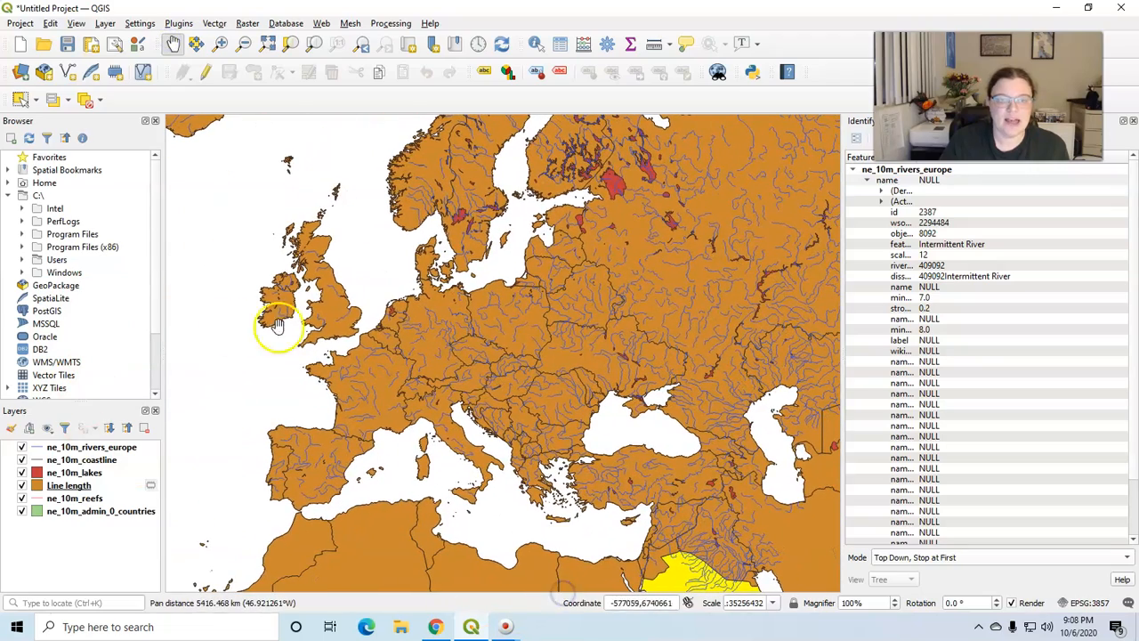
{"action": "left_click", "coordinate": [80, 486]}
{"action": "right_click", "coordinate": [80, 486]}
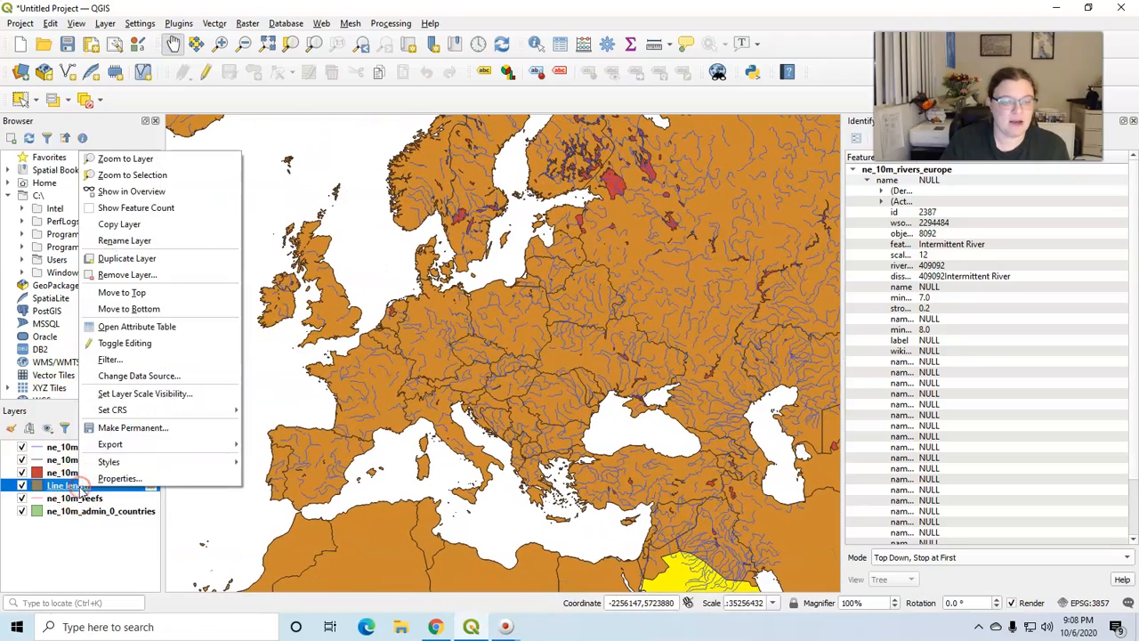
{"action": "left_click", "coordinate": [121, 327]}
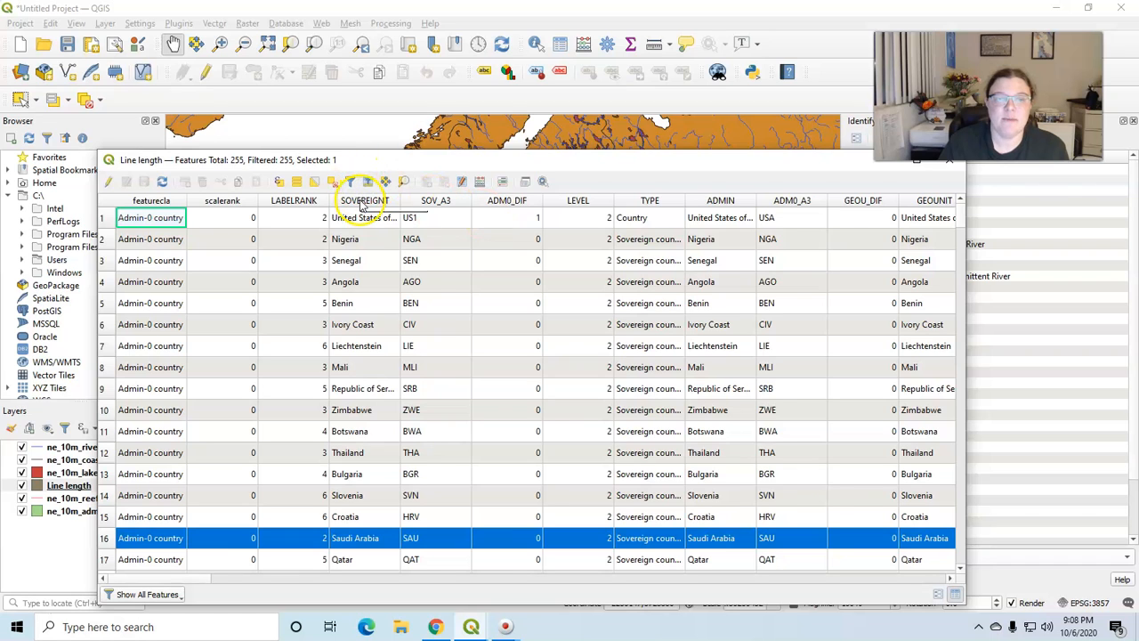
{"action": "left_click", "coordinate": [363, 202]}
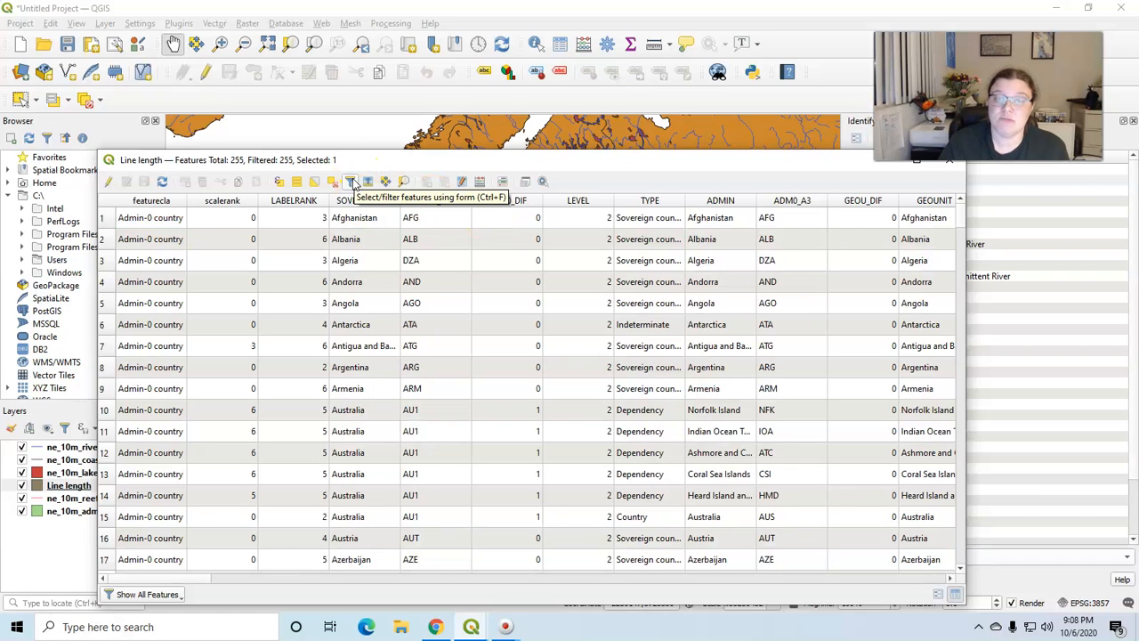
Try to filter the Line length attribute table to features whose SOVEREIGNT contains Ireland.
{"action": "left_click", "coordinate": [353, 181]}
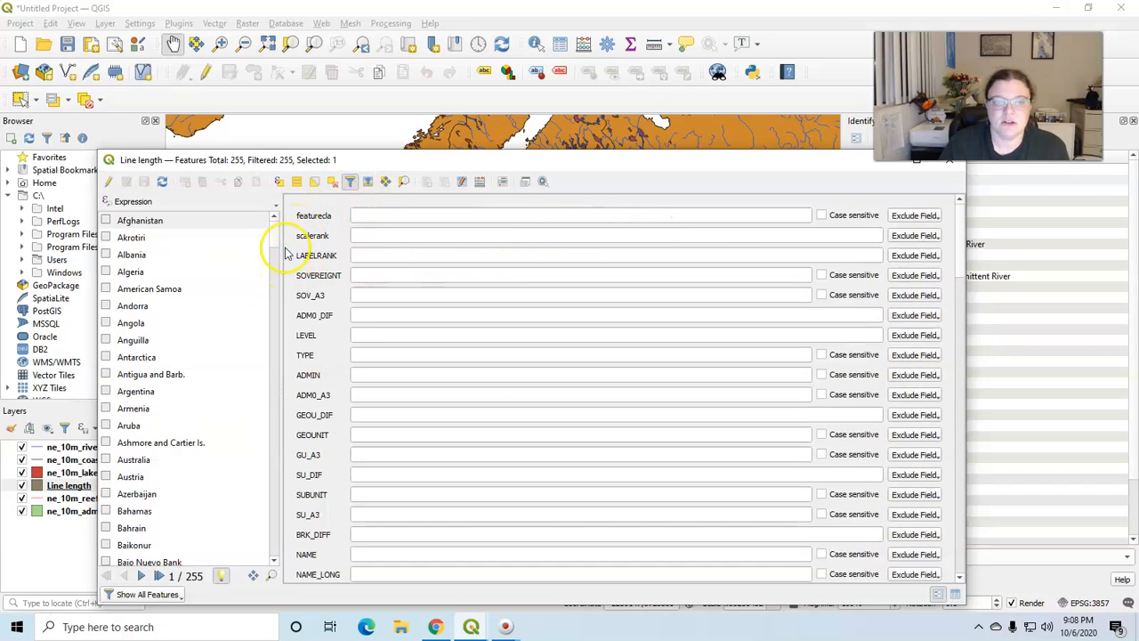
{"action": "left_click", "coordinate": [363, 275]}
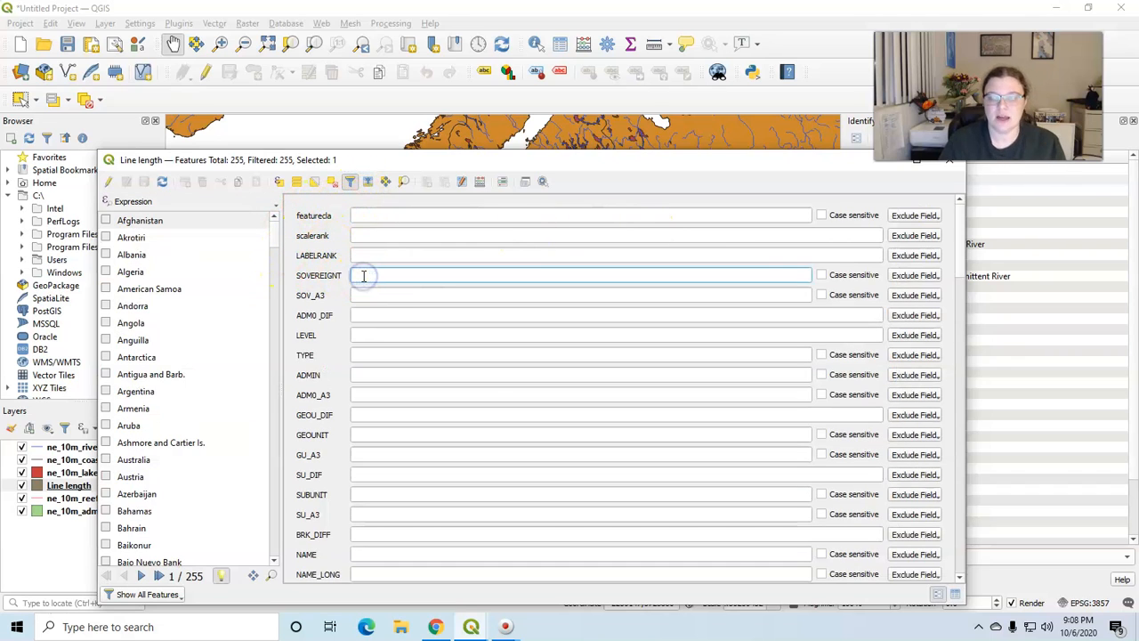
{"action": "type", "text": "ireland"}
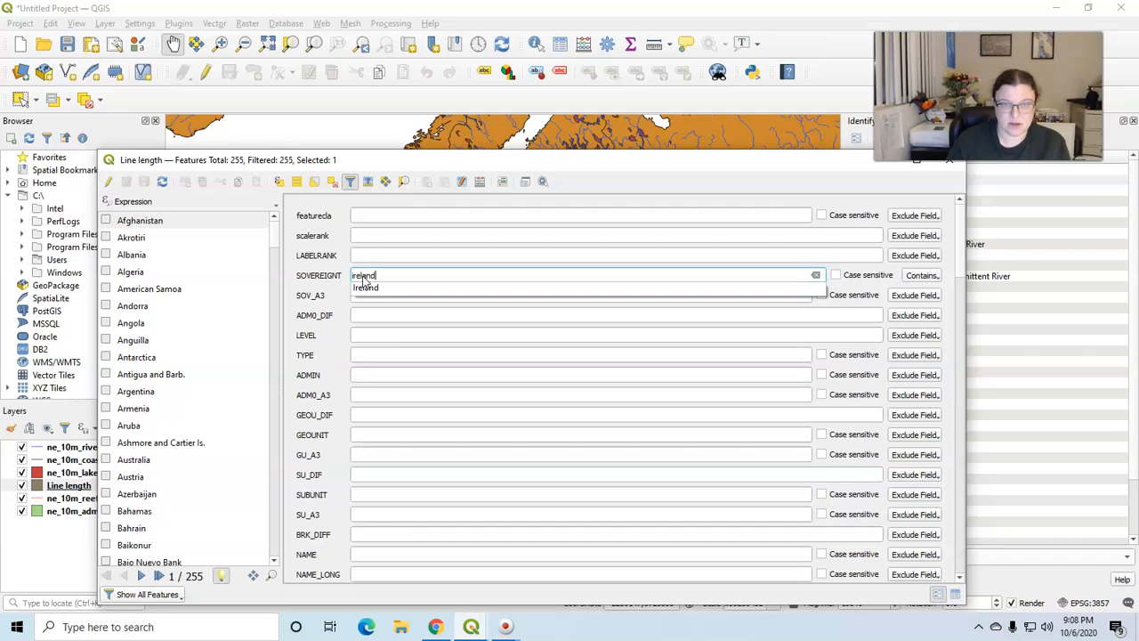
{"action": "left_click", "coordinate": [373, 288]}
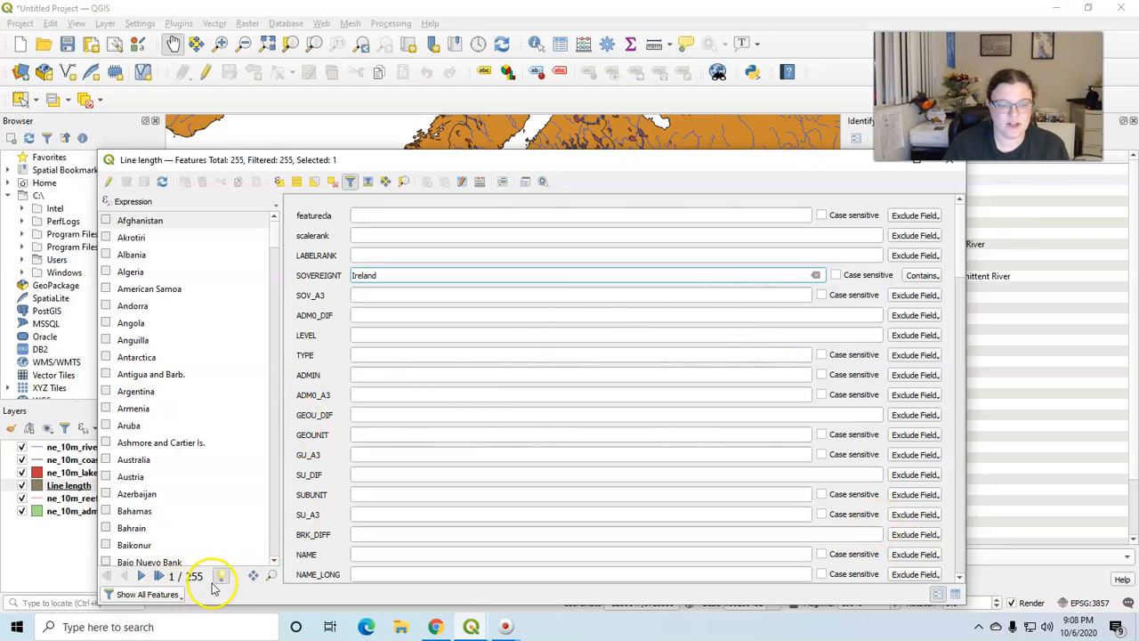
{"action": "scroll", "coordinate": [537, 425], "scroll_direction": "down", "scroll_amount": 1}
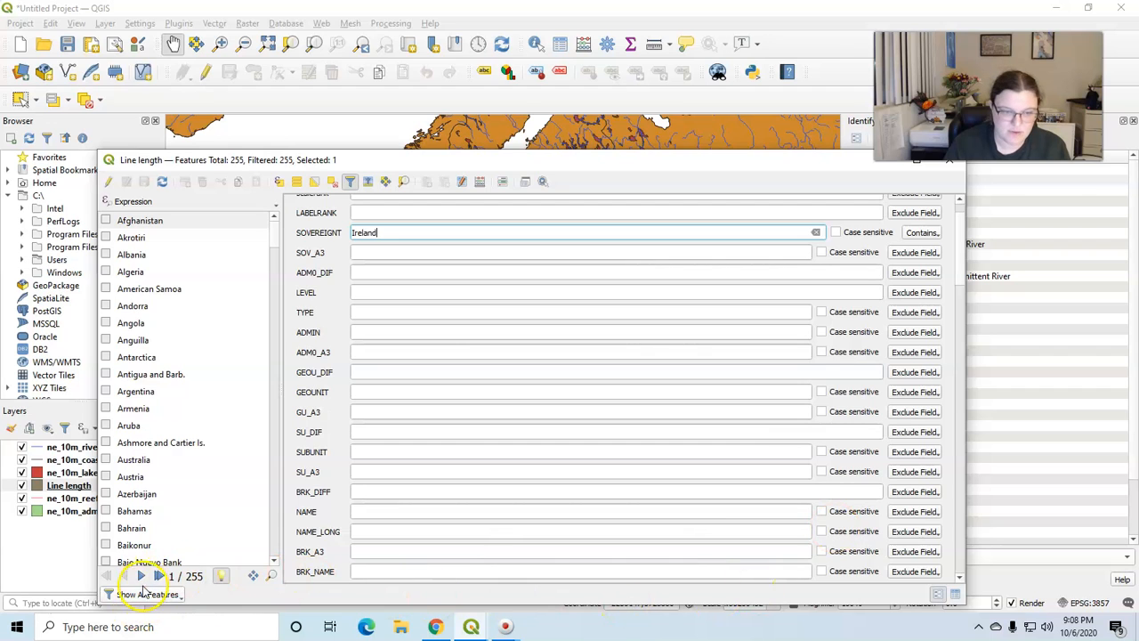
{"action": "left_click", "coordinate": [142, 594]}
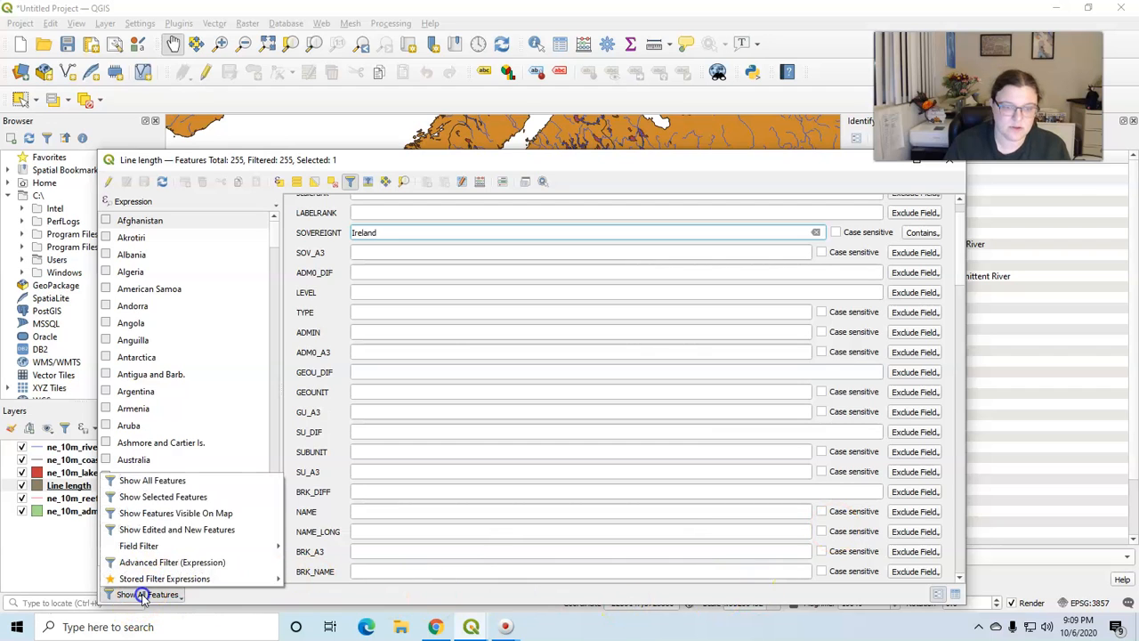
{"action": "left_click", "coordinate": [173, 497]}
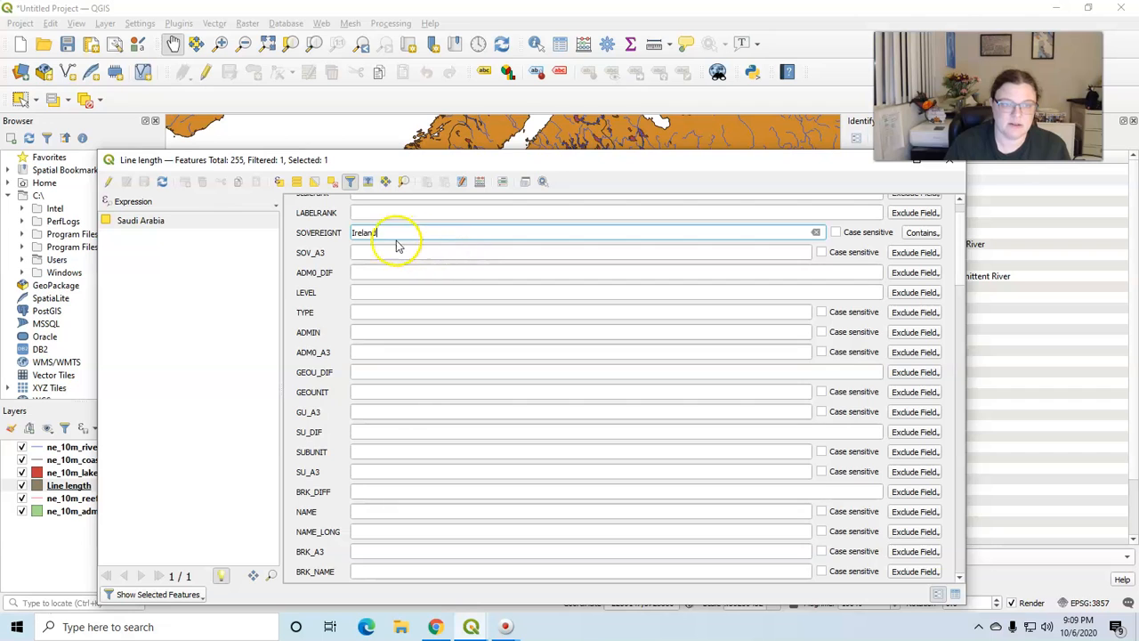
{"action": "left_click", "coordinate": [141, 591]}
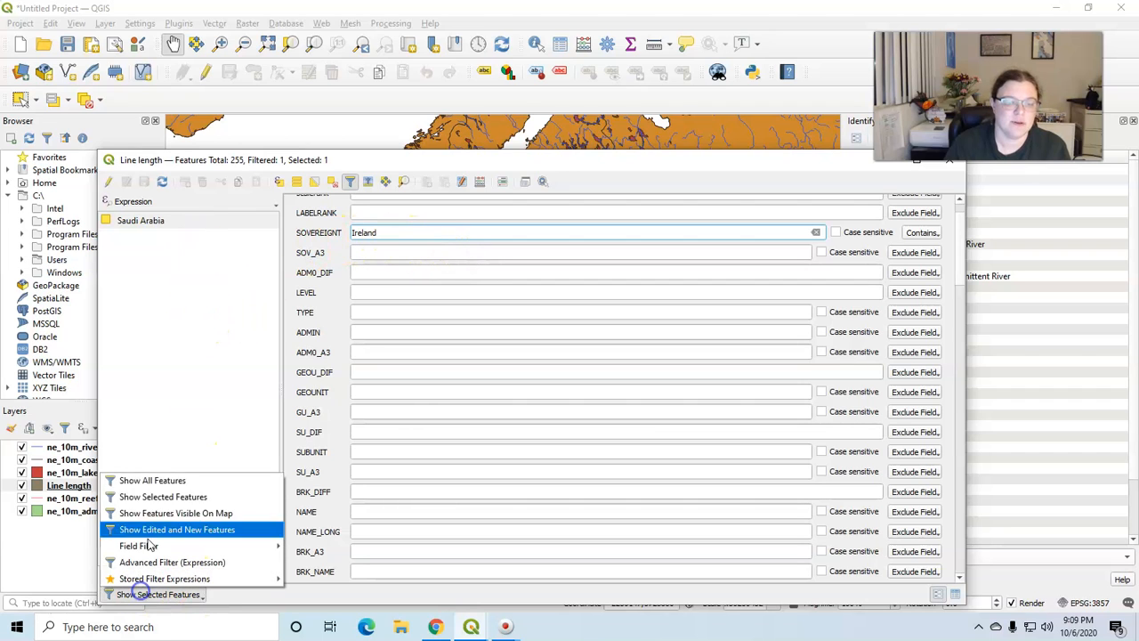
{"action": "left_click", "coordinate": [153, 480]}
Look through the country list in the form view of the Line length attribute table.
{"action": "scroll", "coordinate": [214, 492], "scroll_direction": "down", "scroll_amount": 7}
{"action": "scroll", "coordinate": [214, 492], "scroll_direction": "up", "scroll_amount": 2}
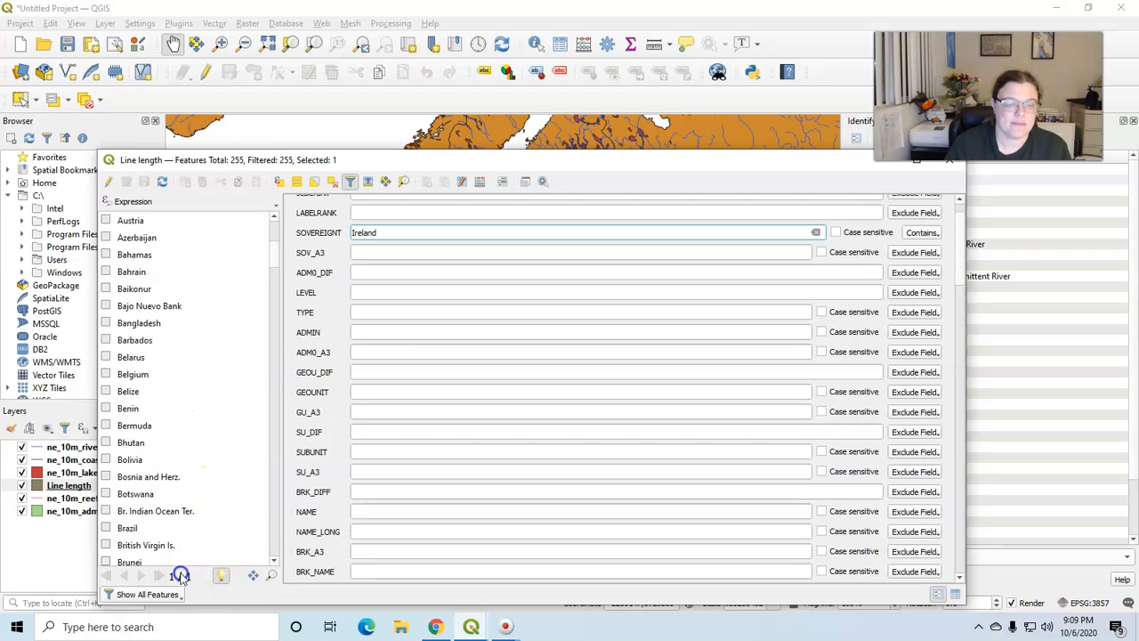
{"action": "scroll", "coordinate": [214, 337], "scroll_direction": "down", "scroll_amount": 7}
{"action": "scroll", "coordinate": [211, 333], "scroll_direction": "up", "scroll_amount": 2}
{"action": "scroll", "coordinate": [208, 342], "scroll_direction": "down", "scroll_amount": 4}
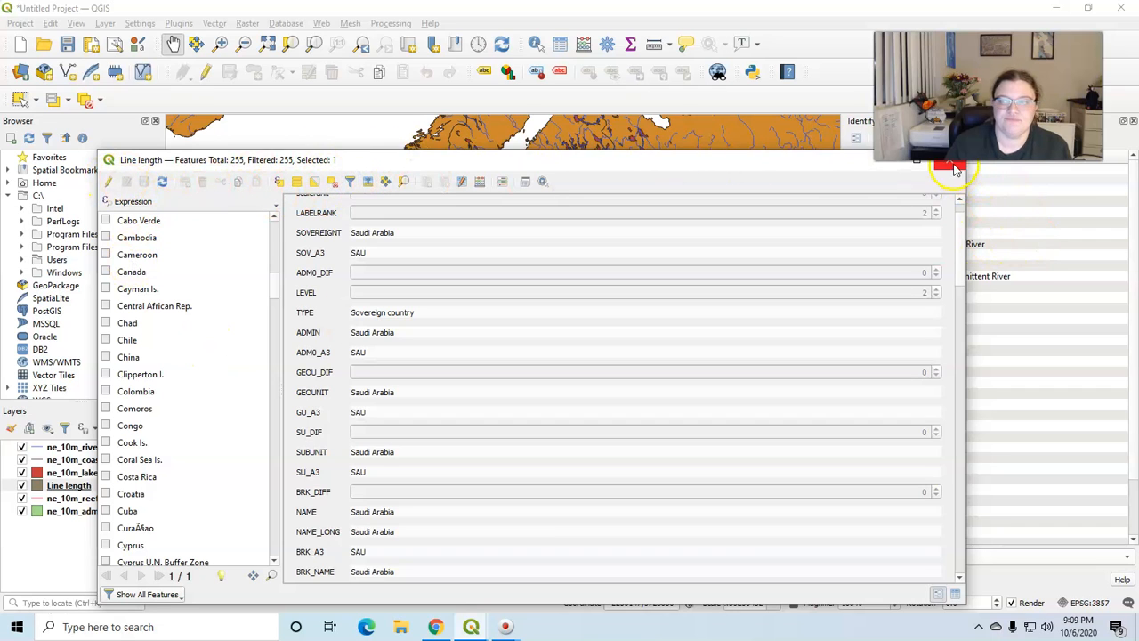
{"action": "left_click", "coordinate": [950, 160]}
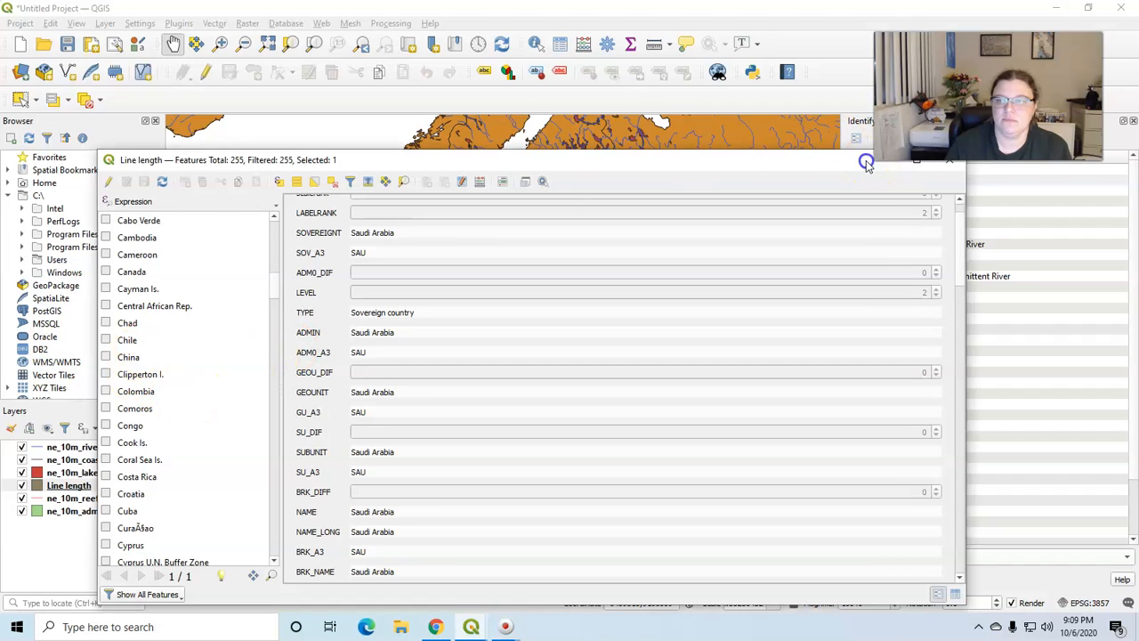
{"action": "left_click", "coordinate": [961, 217]}
{"action": "left_click", "coordinate": [949, 159]}
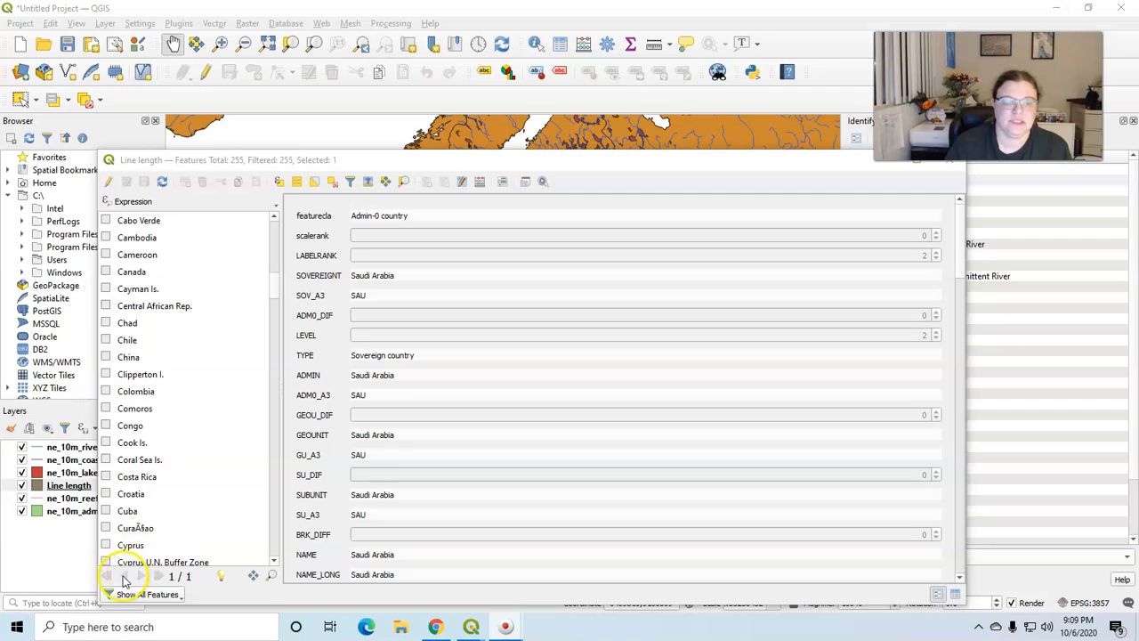
Select Ireland in the form view's country list, close the attribute table and examine Ireland's rivers on the map.
{"action": "scroll", "coordinate": [125, 356], "scroll_direction": "down", "scroll_amount": 19}
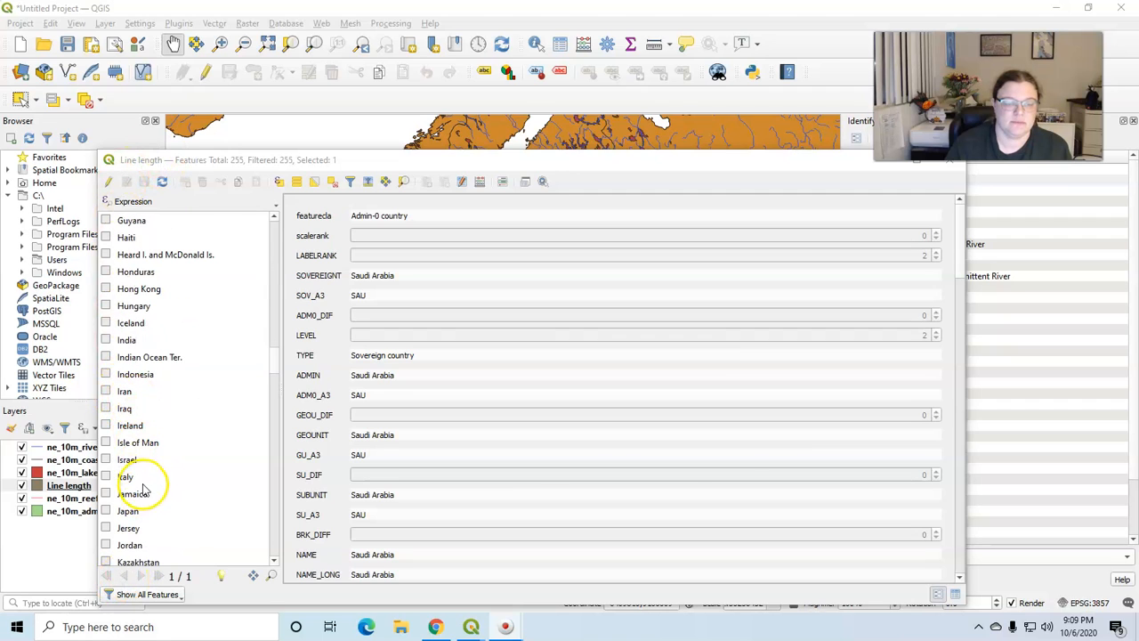
{"action": "left_click", "coordinate": [111, 427]}
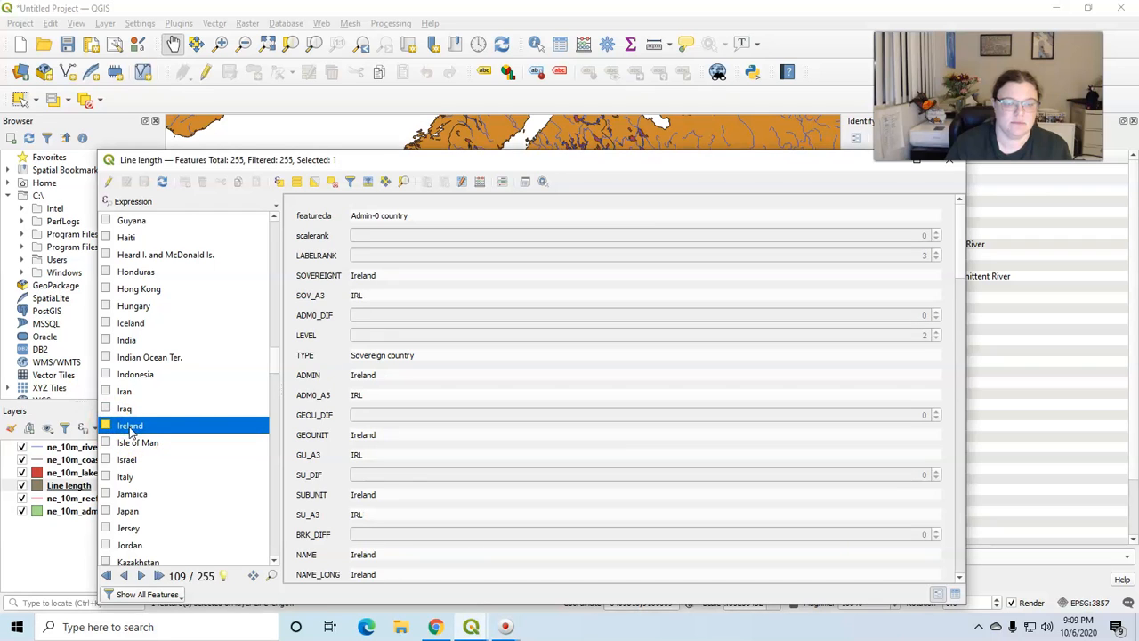
{"action": "left_click_drag", "start_coordinate": [576, 163], "coordinate": [477, 186]}
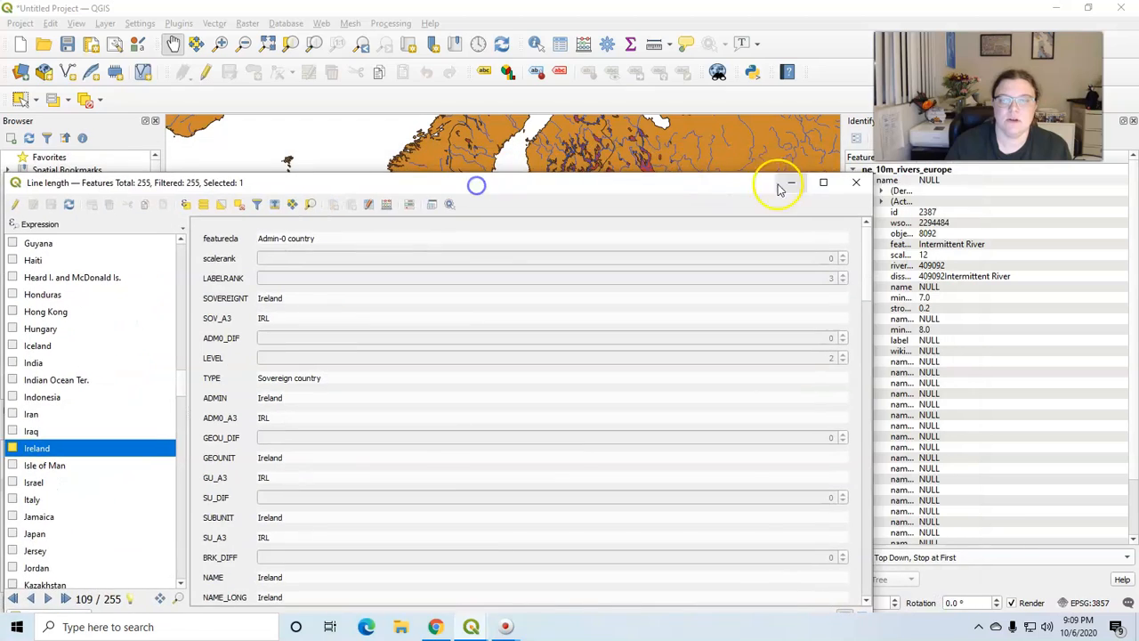
{"action": "left_click", "coordinate": [860, 186]}
{"action": "left_click_drag", "start_coordinate": [260, 354], "coordinate": [374, 398]}
{"action": "scroll", "coordinate": [373, 399], "scroll_direction": "up", "scroll_amount": 2}
{"action": "left_click_drag", "start_coordinate": [409, 236], "coordinate": [400, 412]}
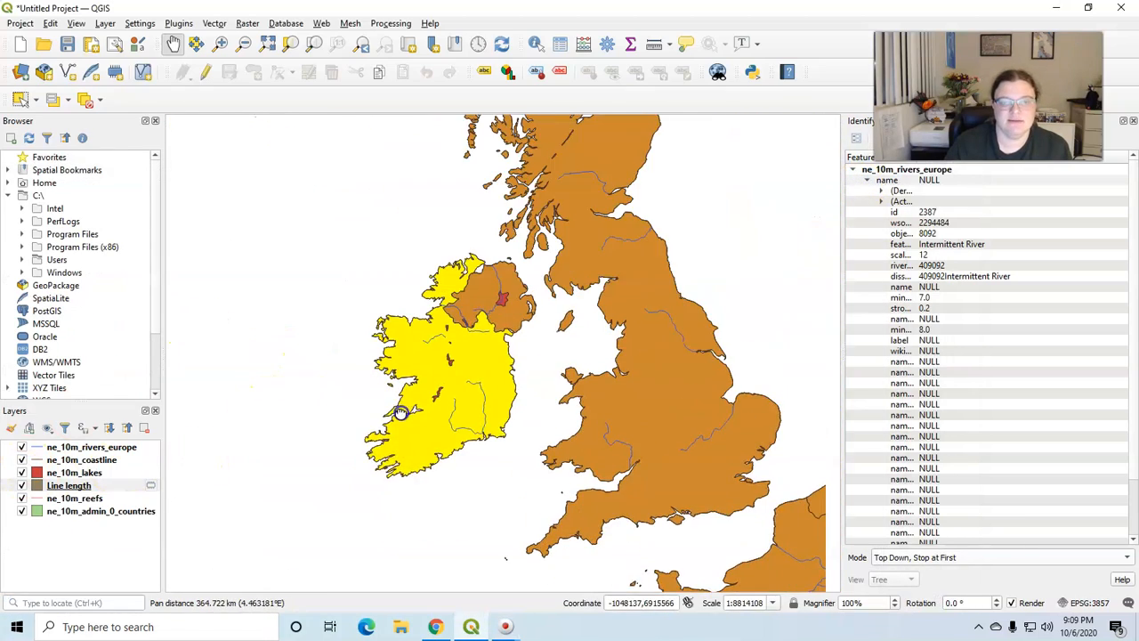
Reopen the Line length layer's attribute table.
{"action": "right_click", "coordinate": [70, 488]}
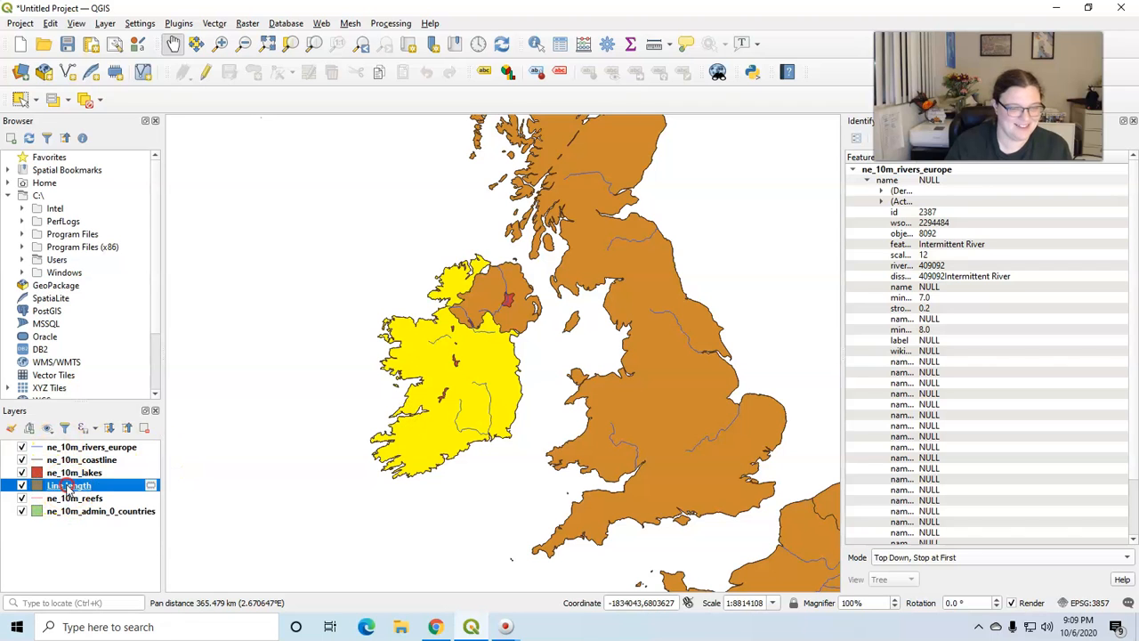
{"action": "left_click", "coordinate": [125, 325]}
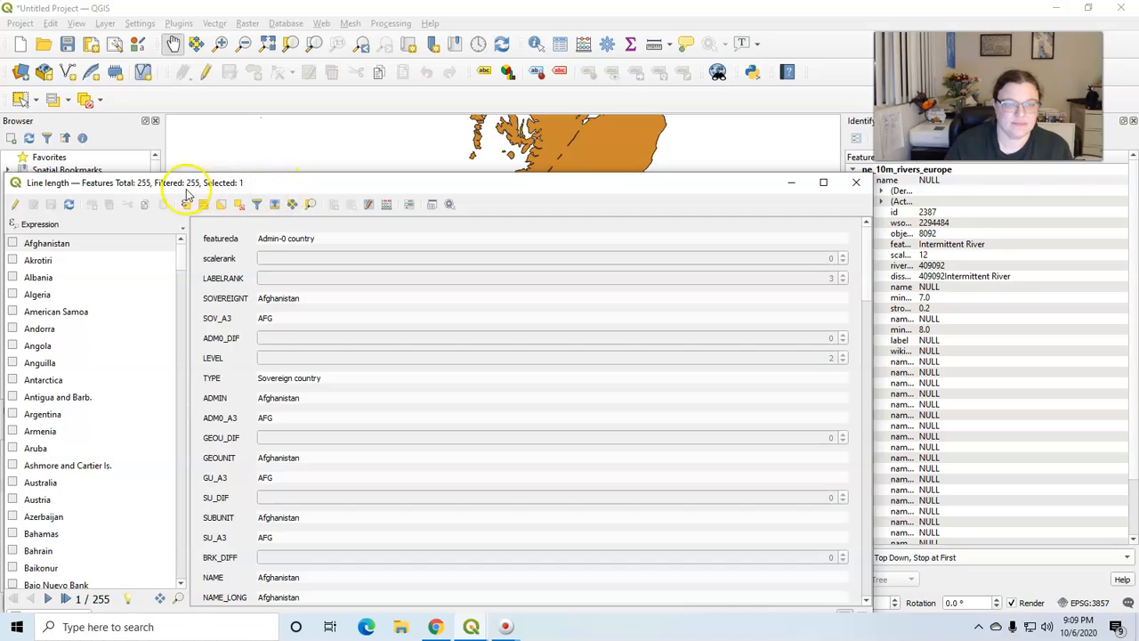
{"action": "left_click", "coordinate": [188, 204]}
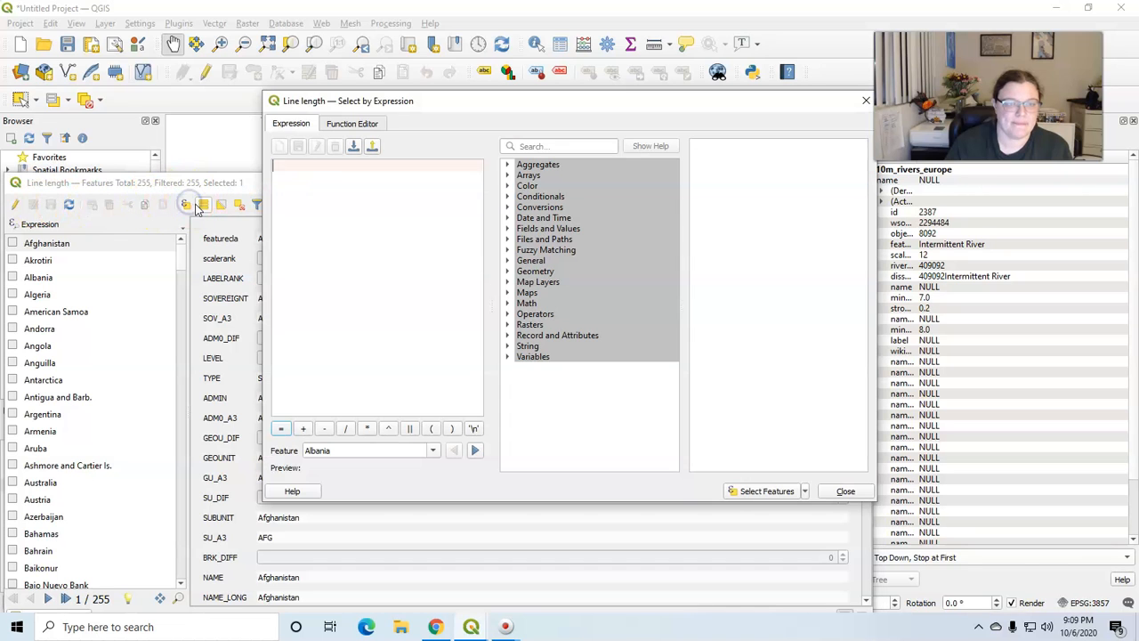
{"action": "left_click", "coordinate": [845, 491]}
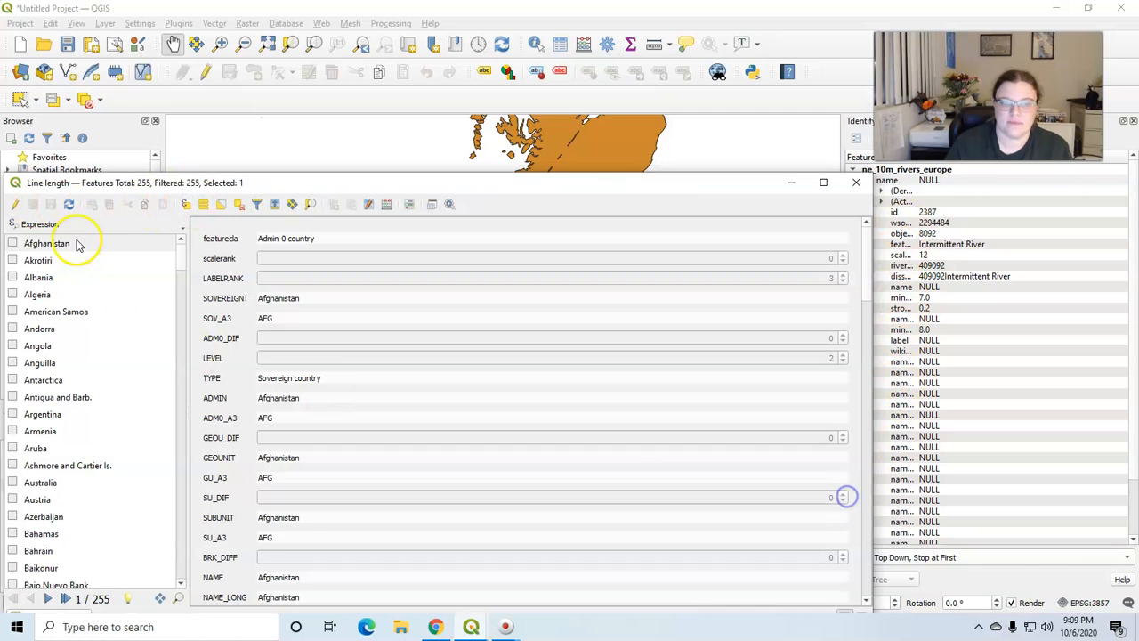
{"action": "left_click", "coordinate": [204, 206]}
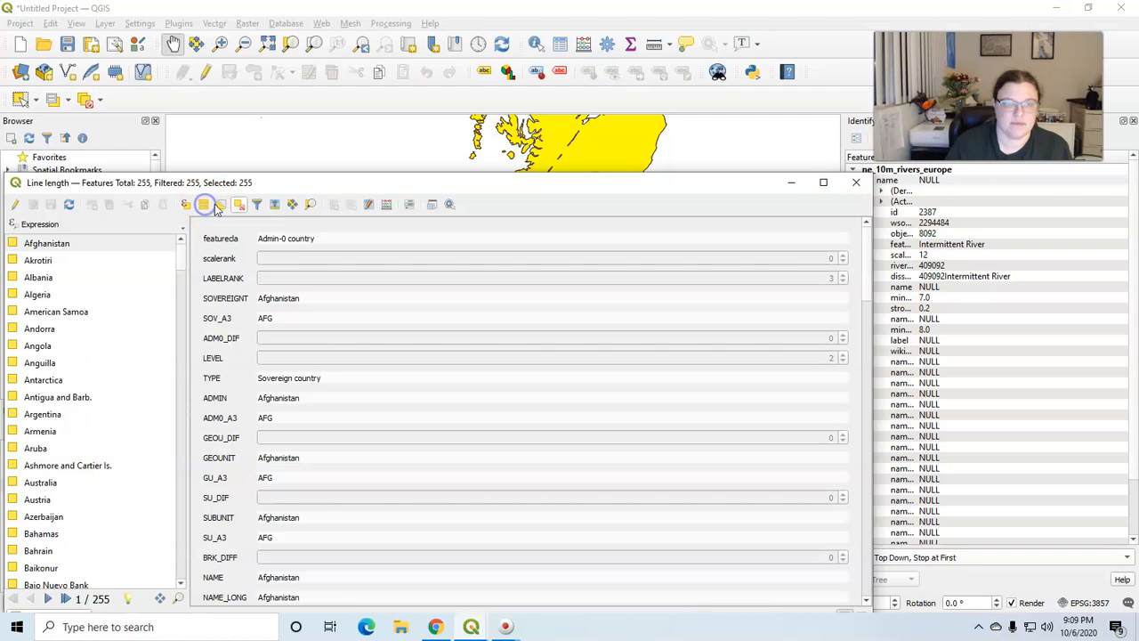
{"action": "left_click", "coordinate": [256, 205]}
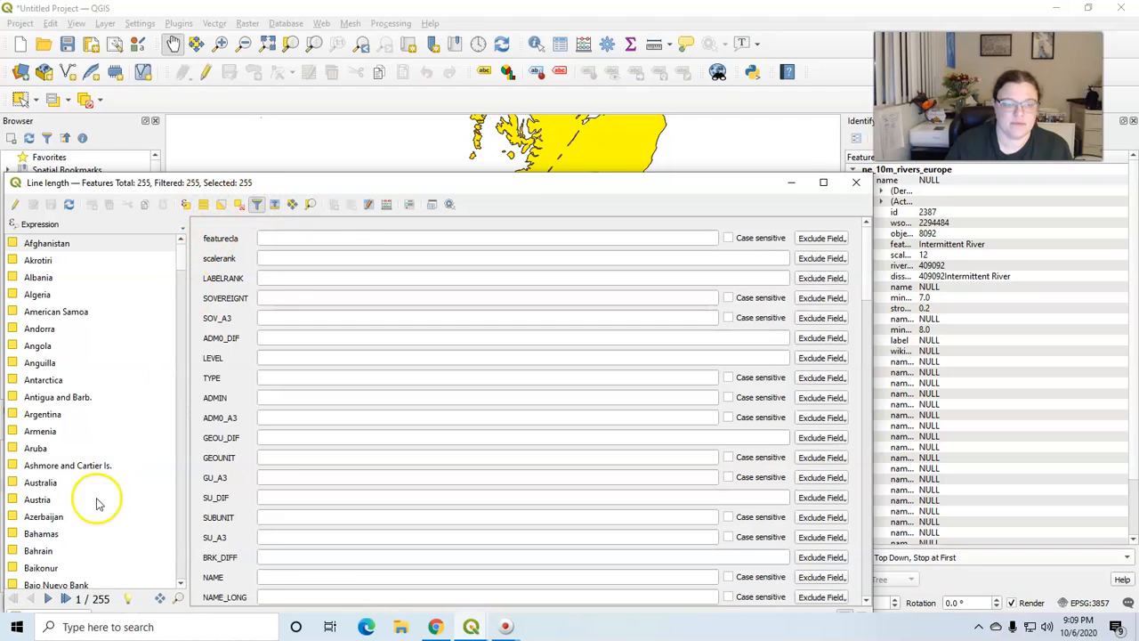
{"action": "left_click", "coordinate": [256, 204]}
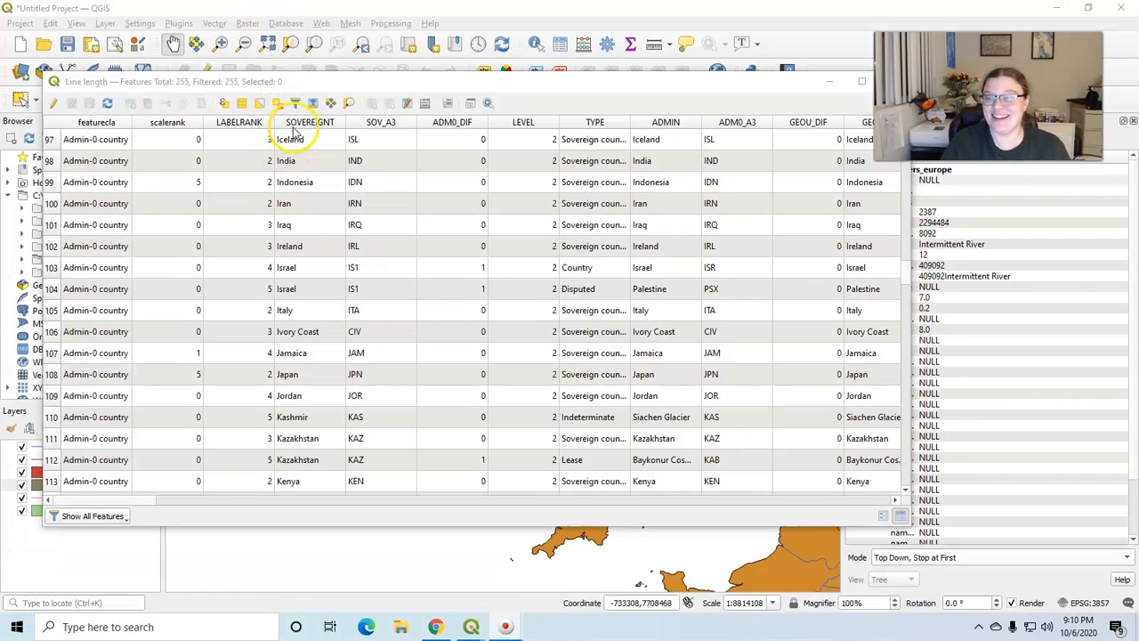
Select the Ireland record in the Line length attribute table and check its LENGTH and COUNT values.
{"action": "left_click", "coordinate": [51, 246]}
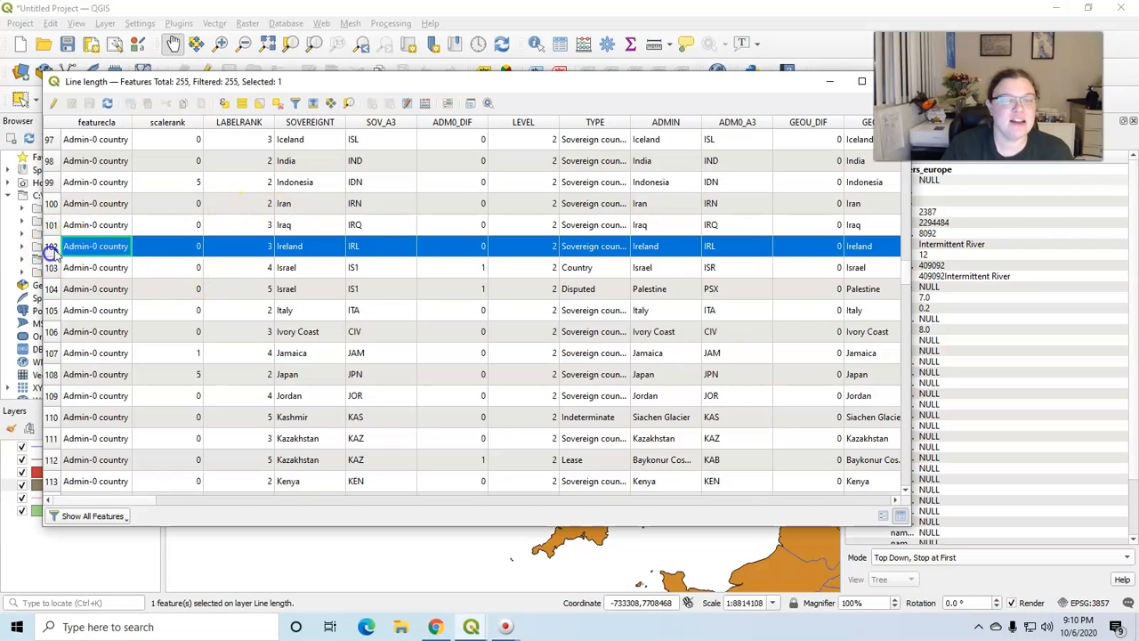
{"action": "left_click", "coordinate": [354, 501]}
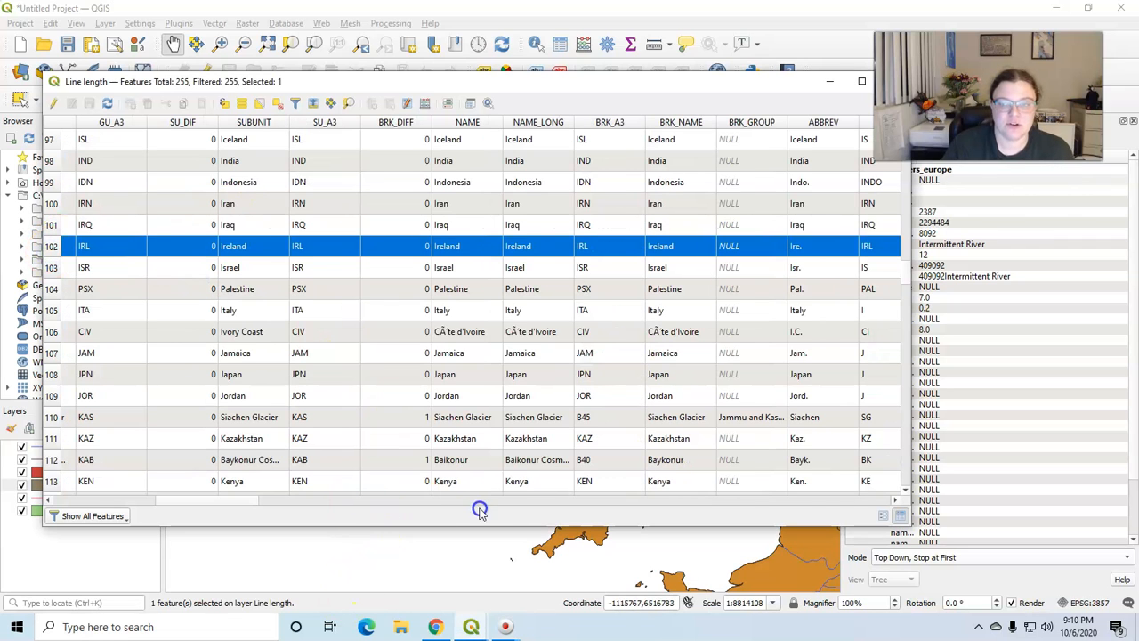
{"action": "left_click_drag", "start_coordinate": [252, 501], "coordinate": [952, 505]}
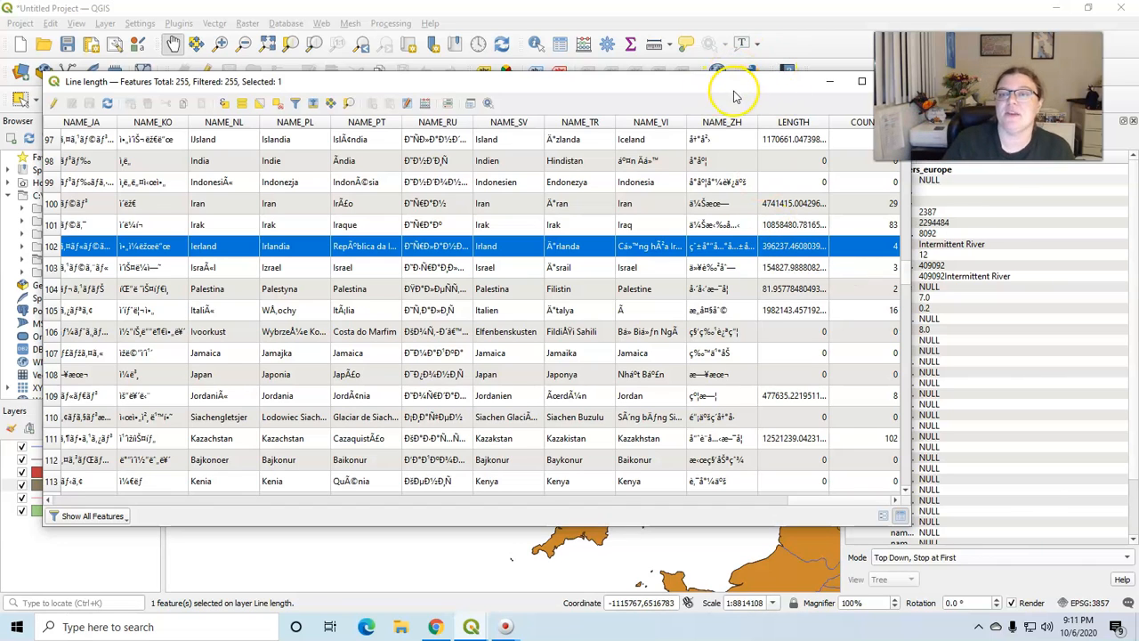
Compare Ireland's river count in the attribute table with the rivers on the map and close the table.
{"action": "left_click_drag", "start_coordinate": [735, 89], "coordinate": [722, 514]}
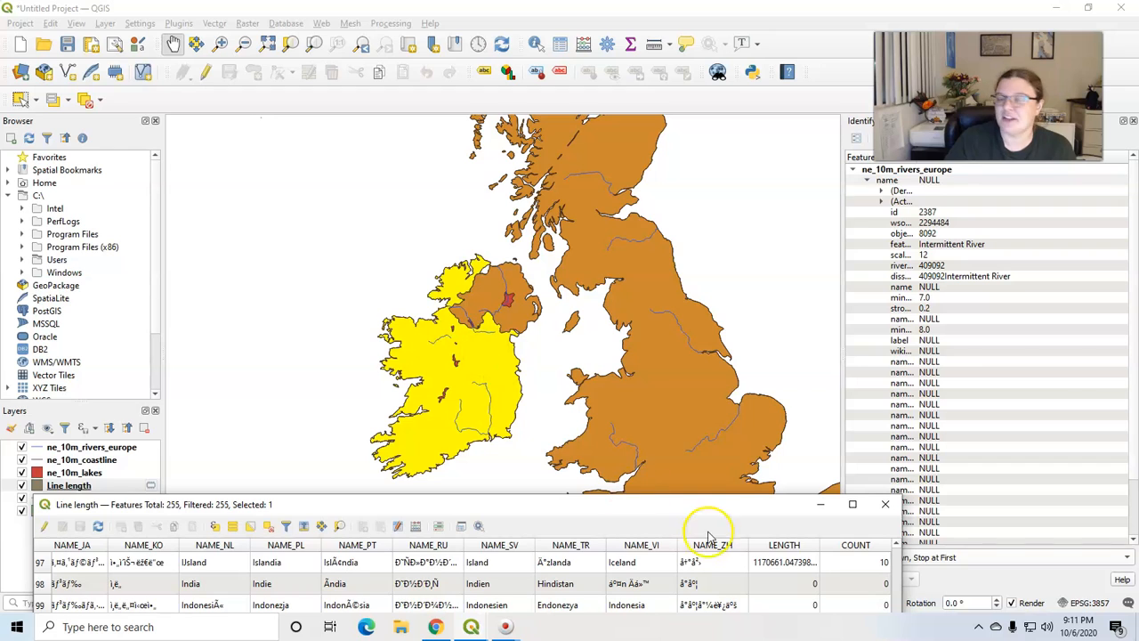
{"action": "left_click_drag", "start_coordinate": [690, 508], "coordinate": [626, 106]}
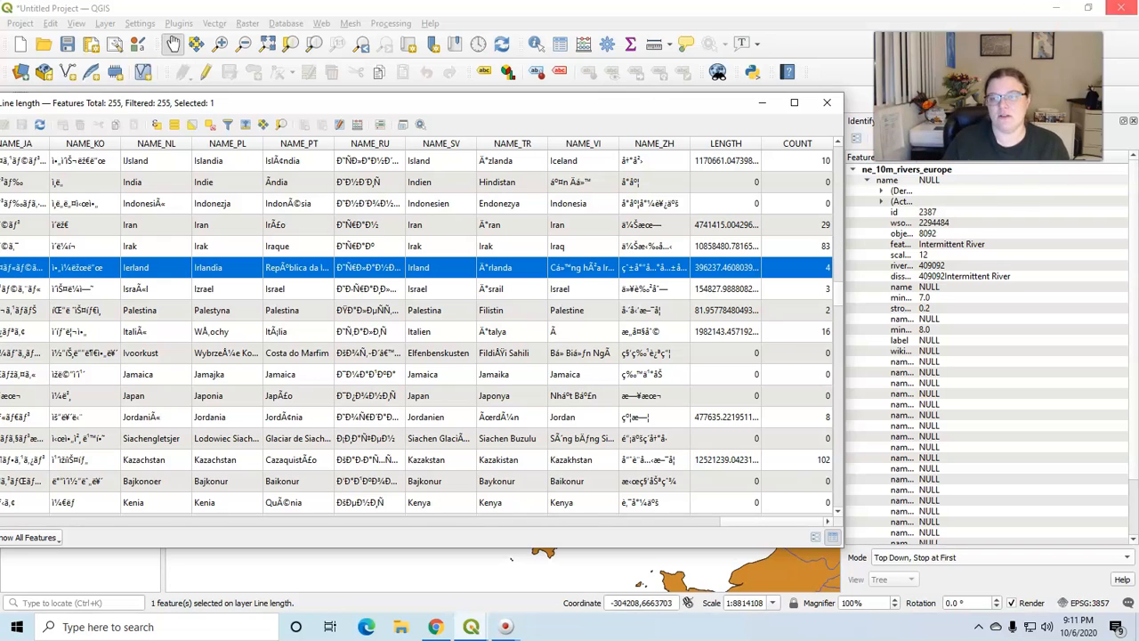
{"action": "left_click_drag", "start_coordinate": [462, 105], "coordinate": [598, 176]}
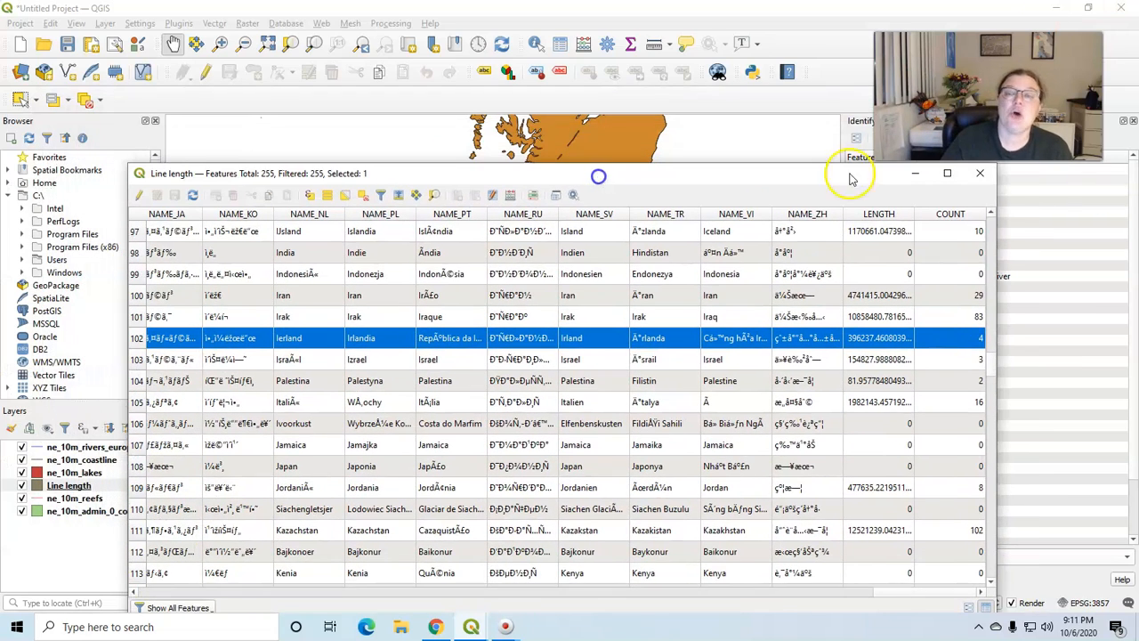
{"action": "left_click", "coordinate": [981, 174]}
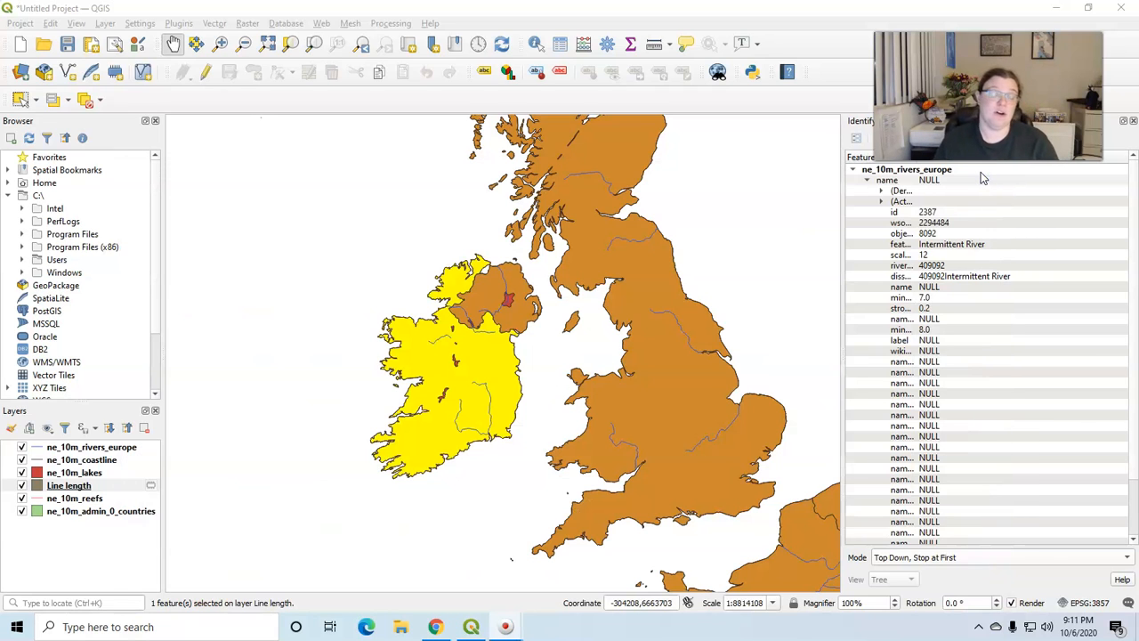